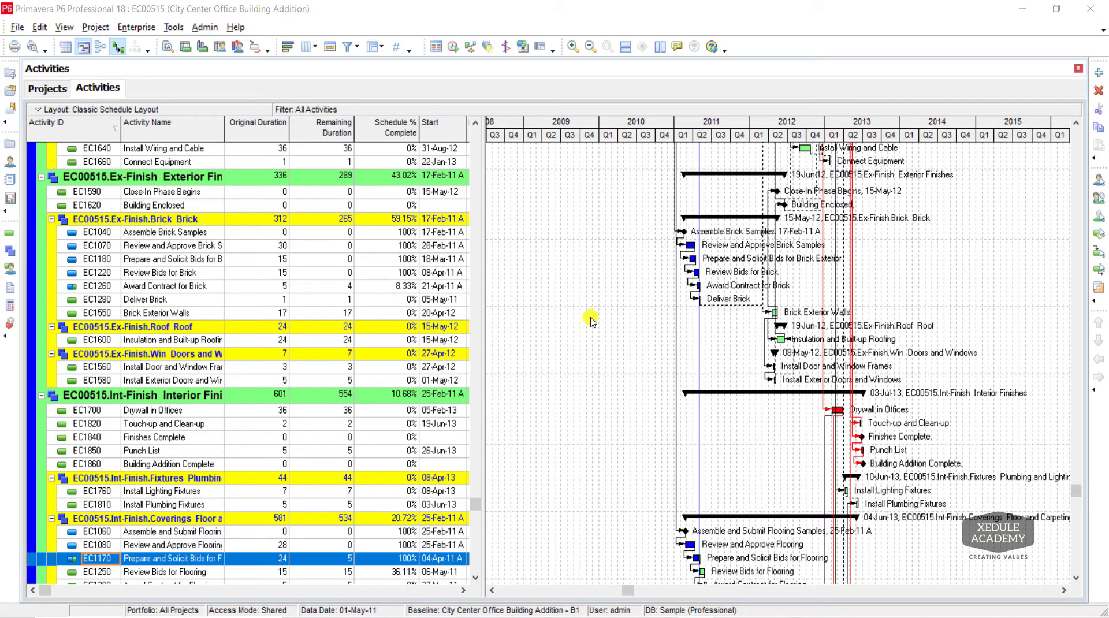
pyautogui.scroll(5, 1078, 313)
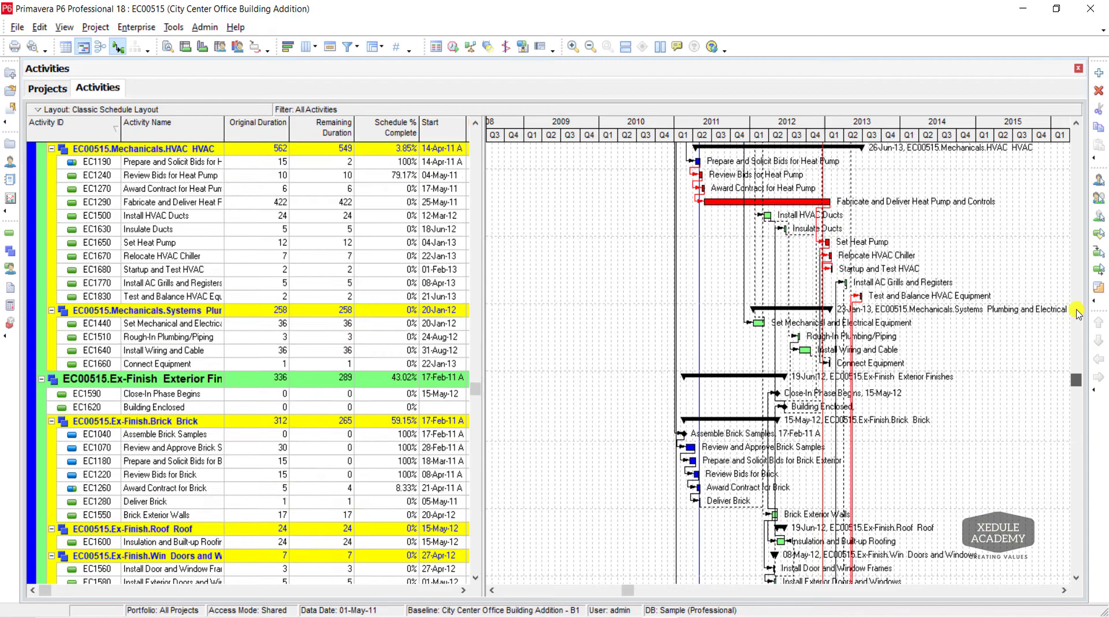
pyautogui.scroll(10, 1078, 314)
pyautogui.scroll(-10, 1069, 370)
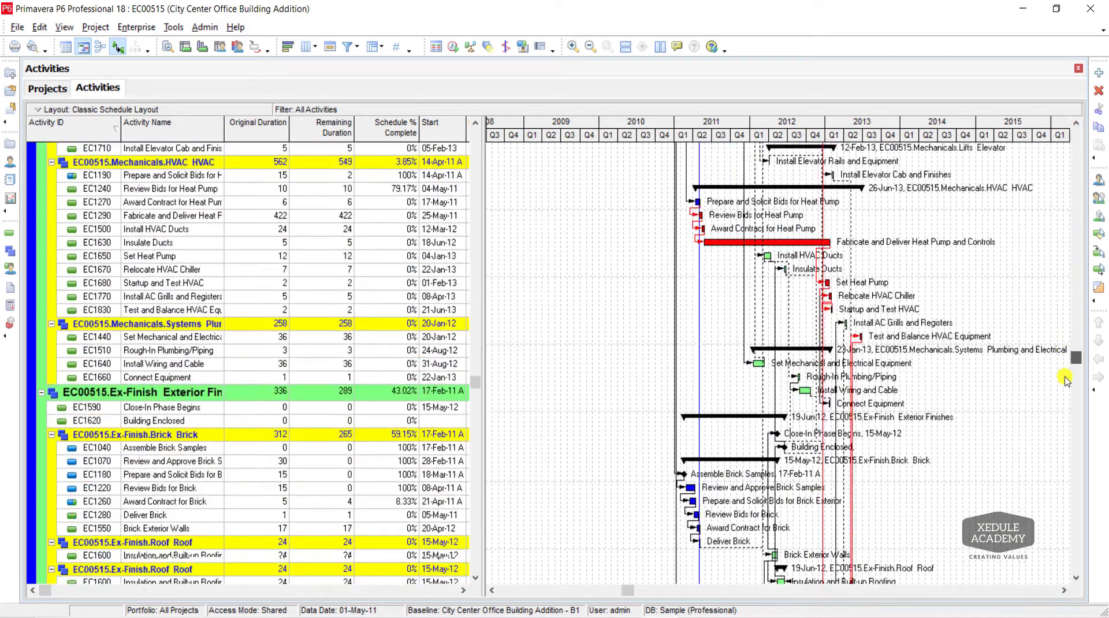
pyautogui.scroll(-9, 1067, 382)
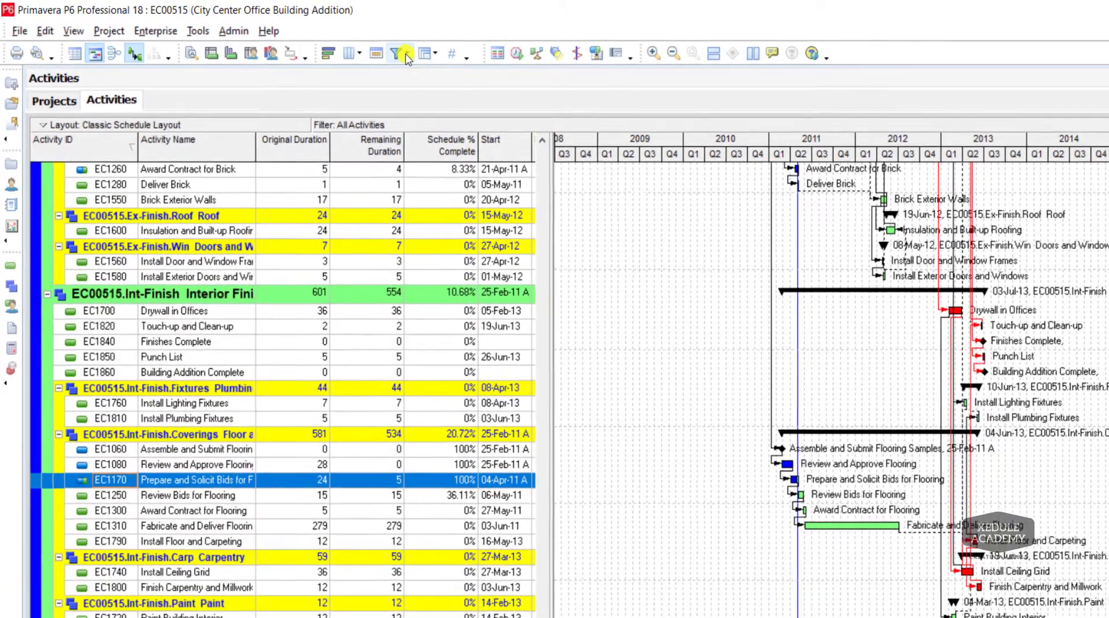
# Filter the activities with the default Critical filter, replacing the activities shown in the current layout.
pyautogui.click(407, 56)
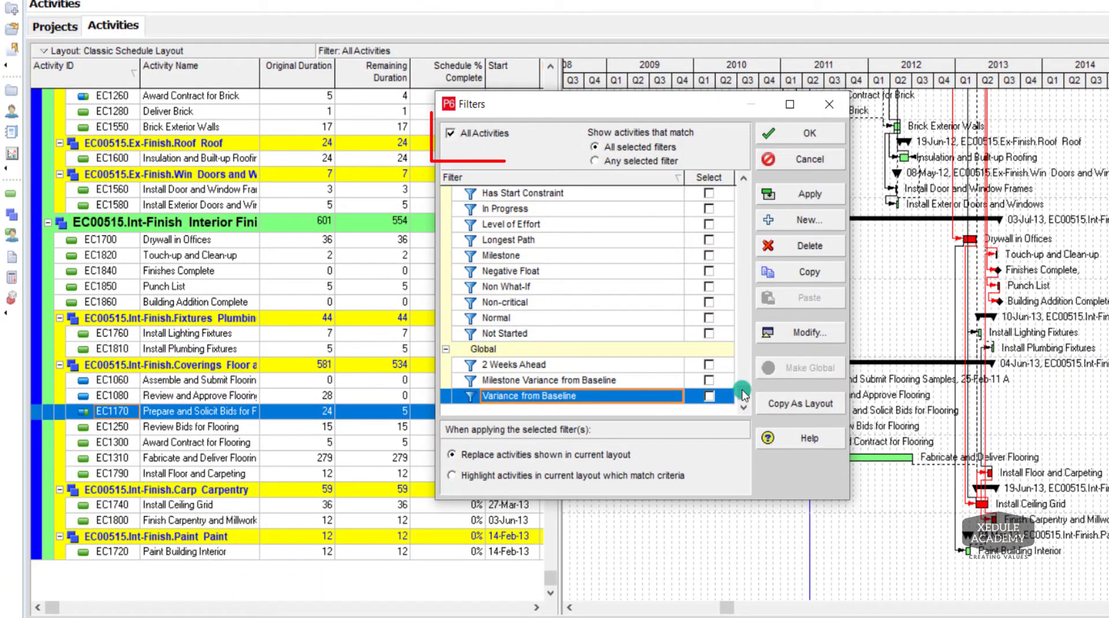
pyautogui.scroll(2, 732, 278)
pyautogui.moveTo(731, 278); pyautogui.dragTo(741, 192)
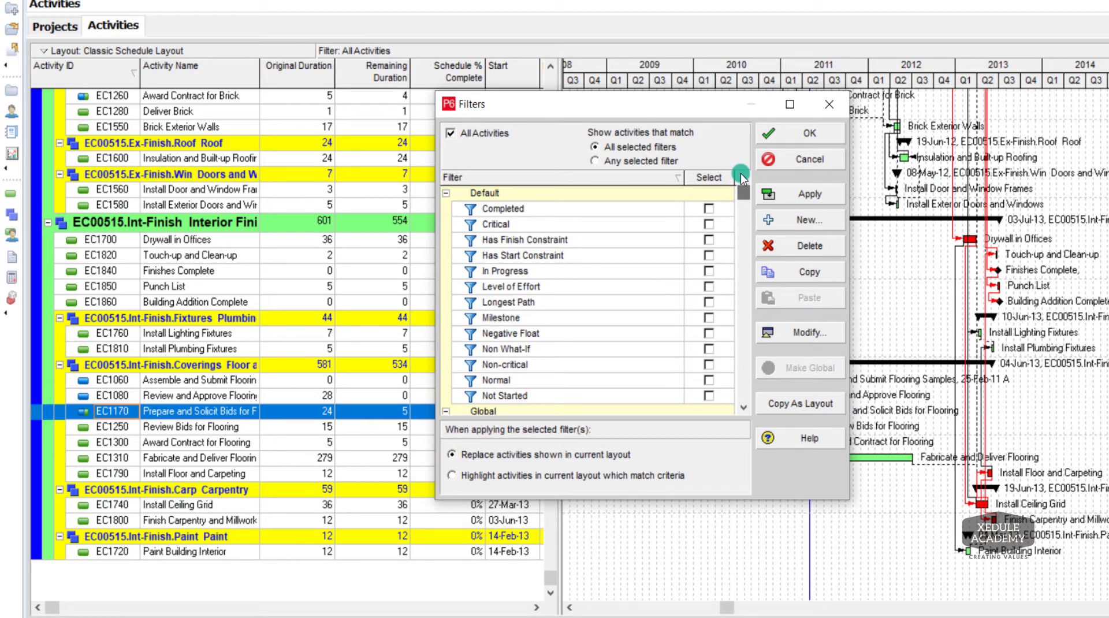
pyautogui.click(709, 224)
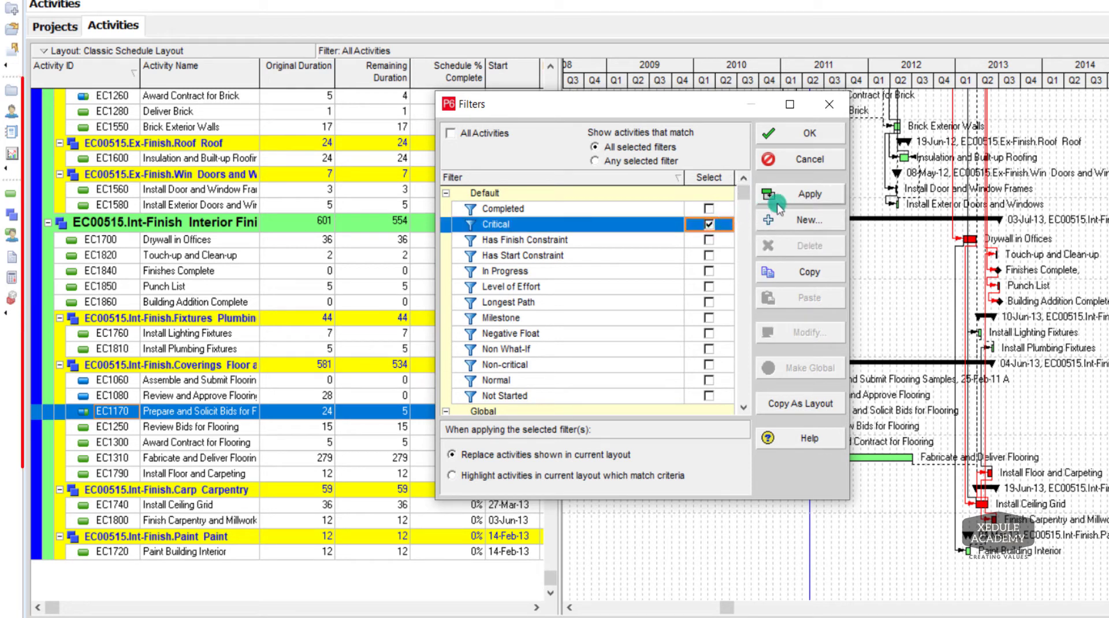
pyautogui.click(792, 196)
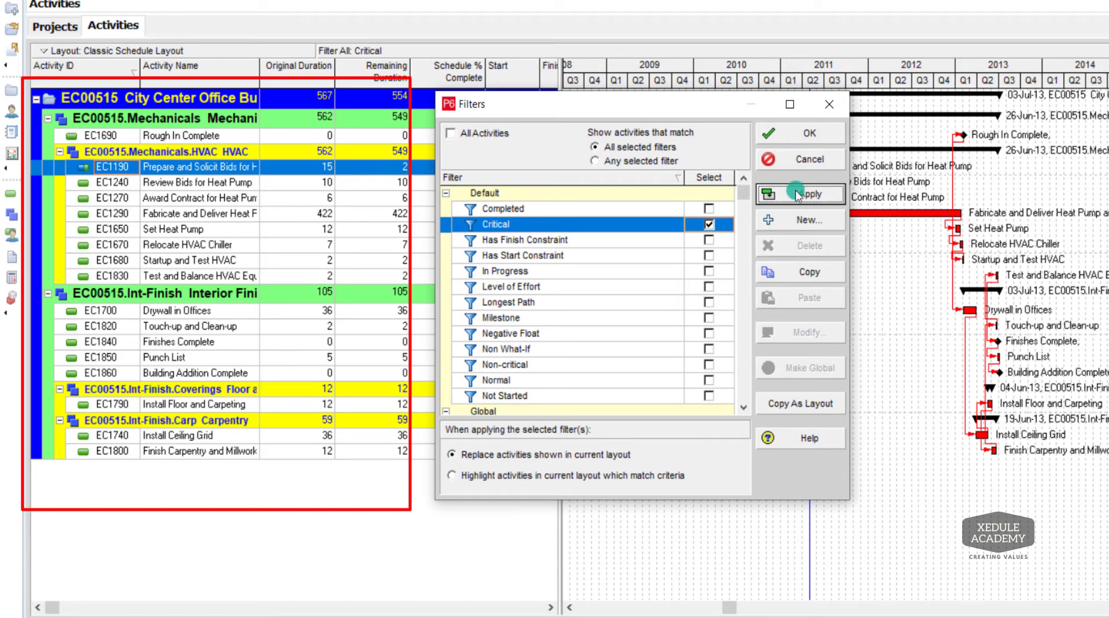
pyautogui.click(828, 105)
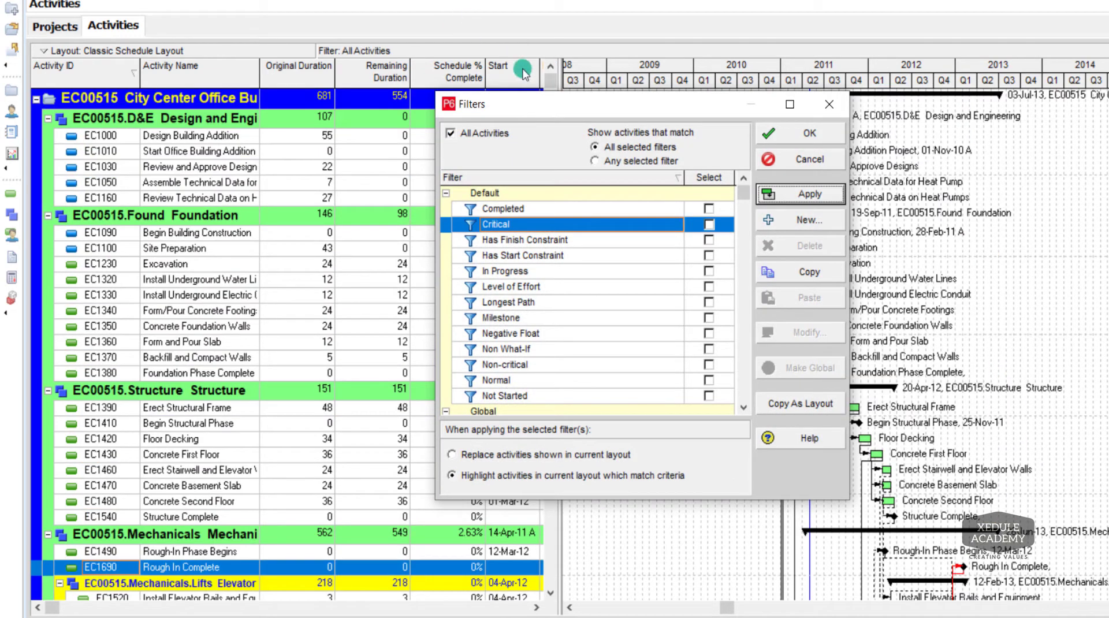
# Apply the Critical filter so that matching activities are highlighted in the current layout, and review the highlighted rows.
pyautogui.click(709, 224)
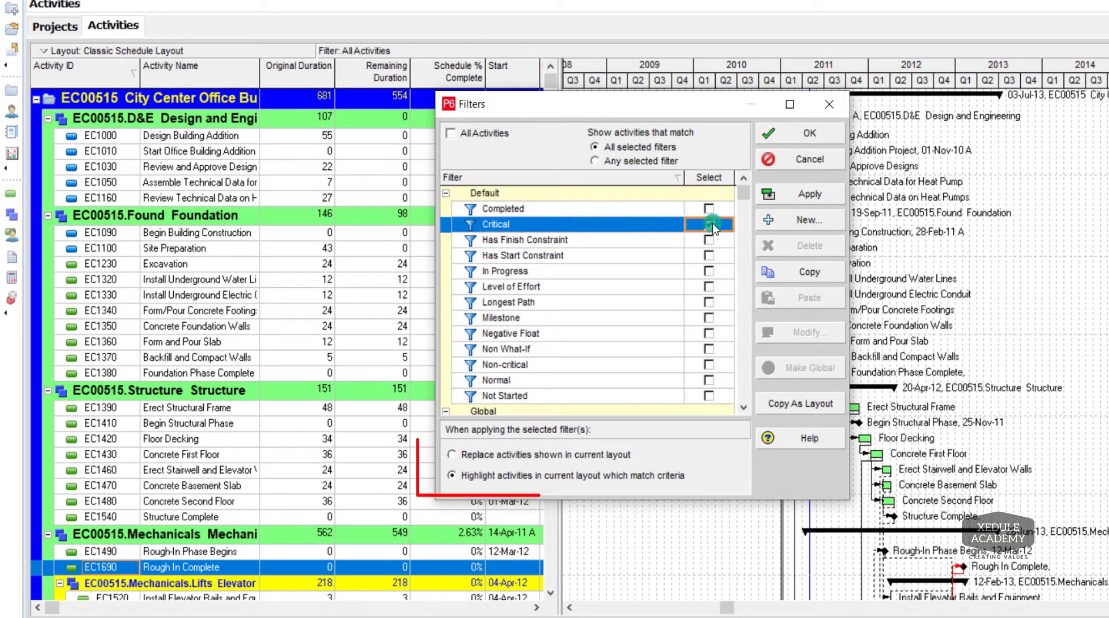
pyautogui.click(502, 454)
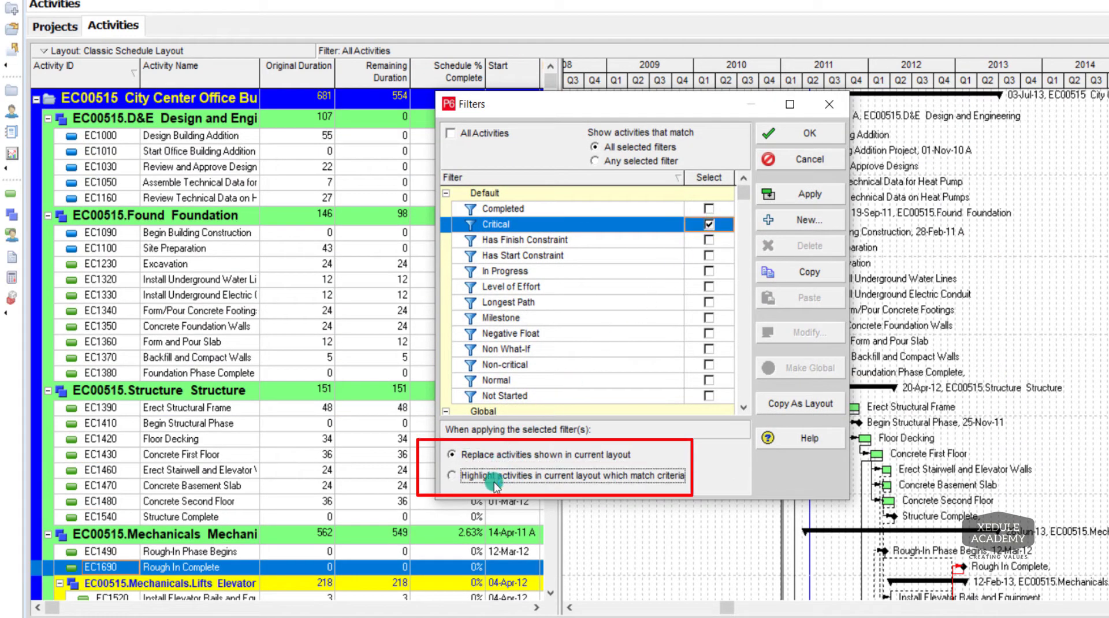
pyautogui.click(799, 196)
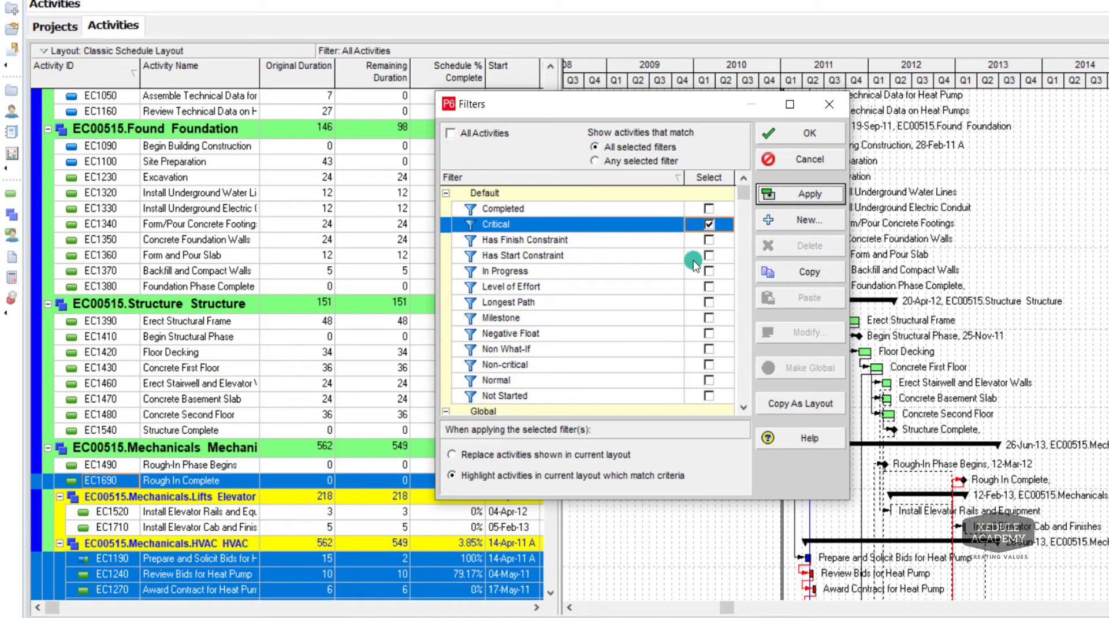
pyautogui.click(829, 104)
pyautogui.scroll(-3, 839, 113)
pyautogui.scroll(-6, 839, 113)
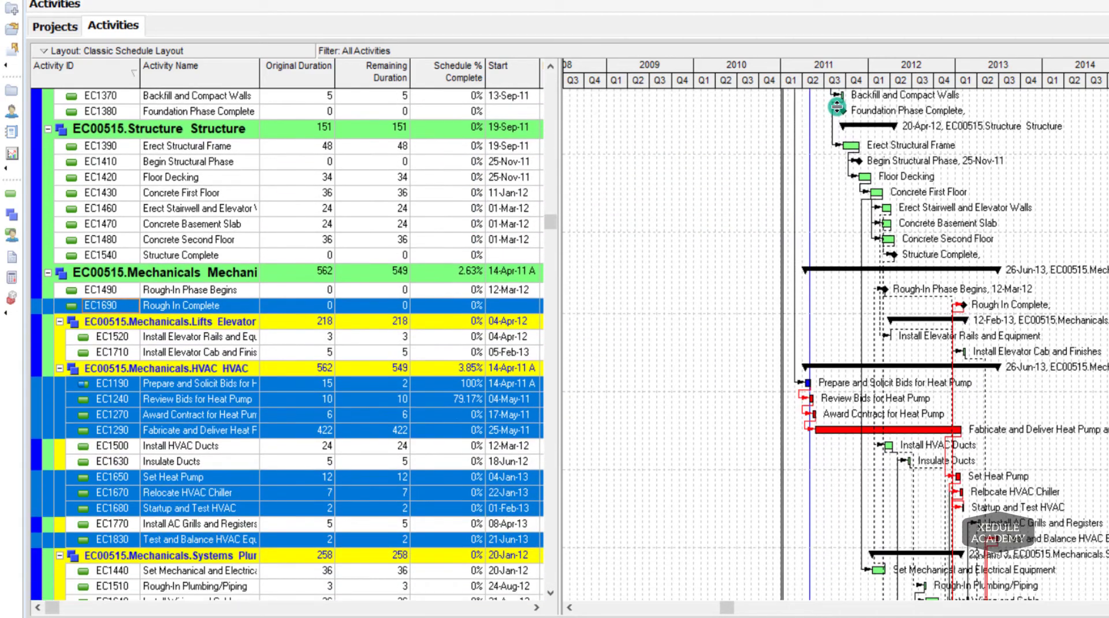
pyautogui.scroll(-1, 839, 109)
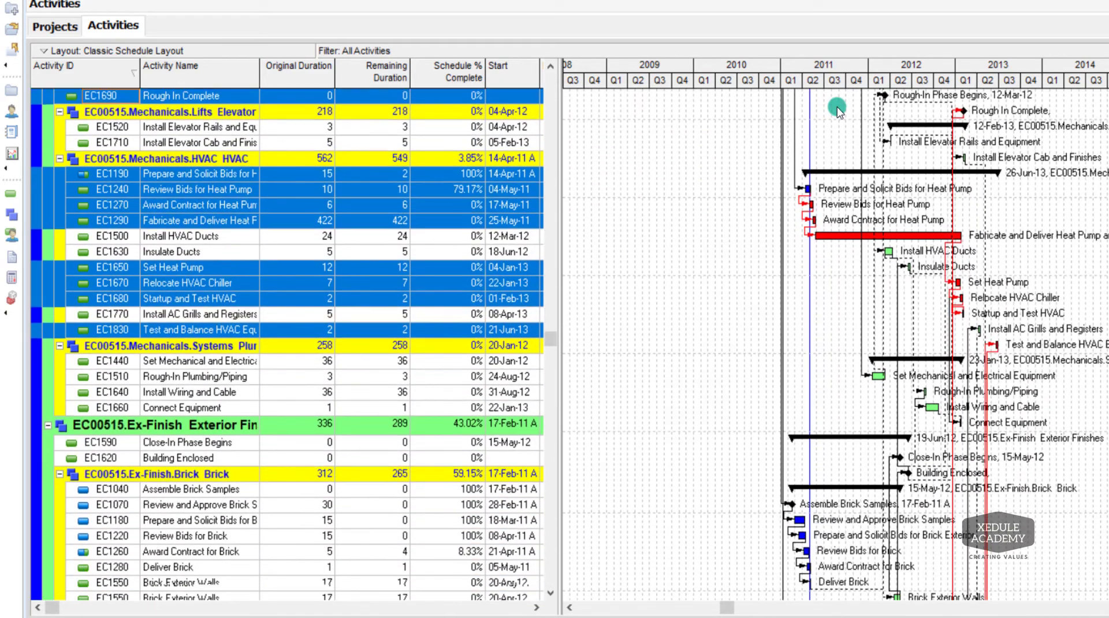
pyautogui.scroll(2, 837, 109)
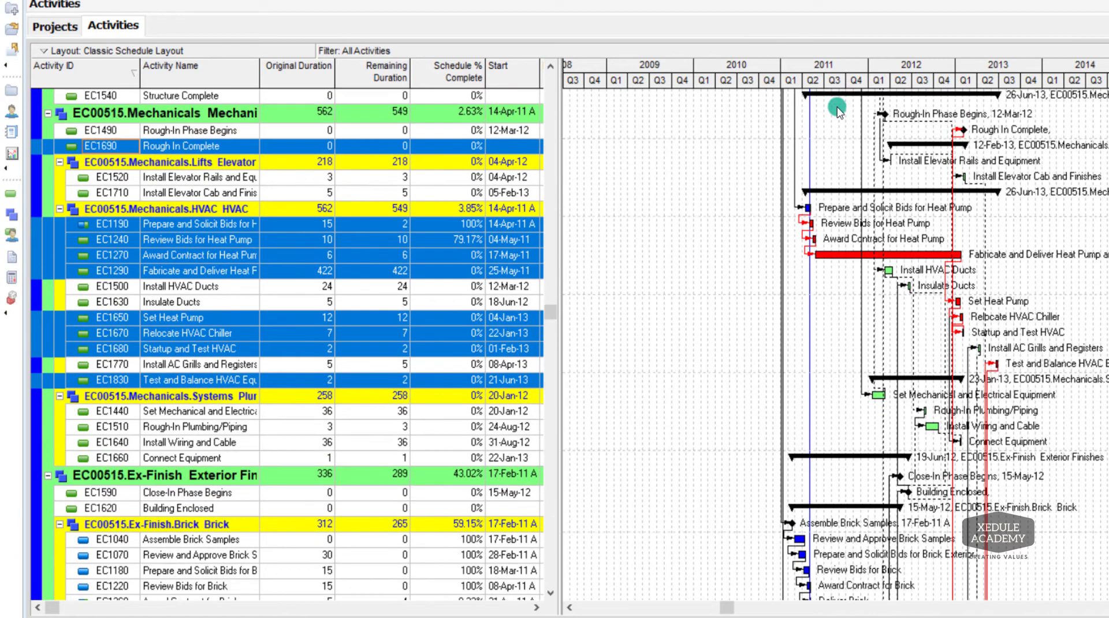
pyautogui.scroll(-6, 837, 107)
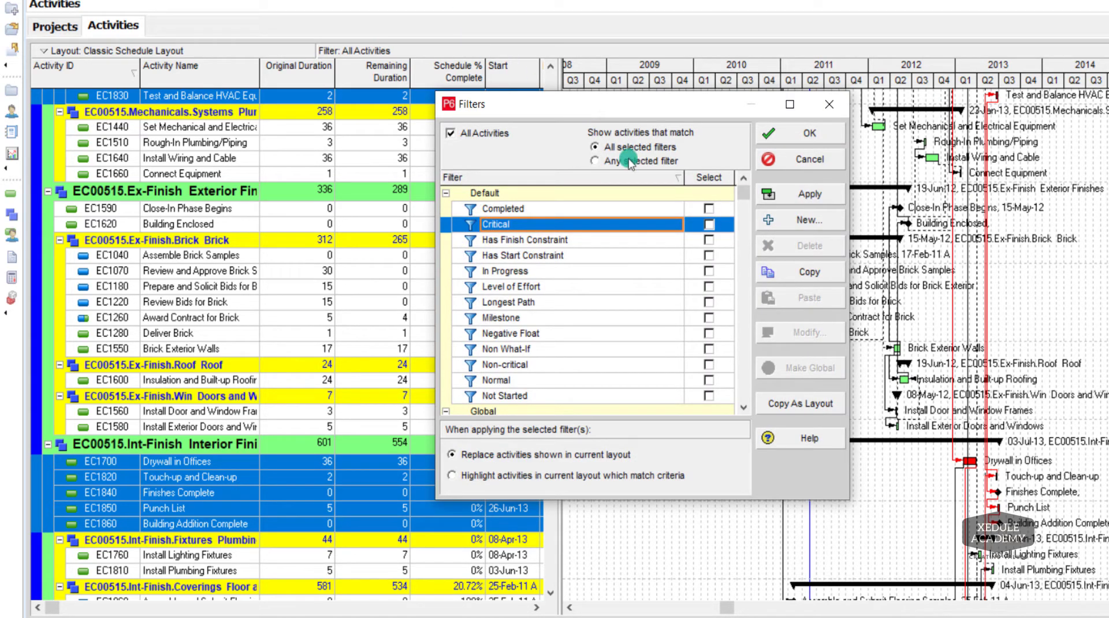
# Clear the Critical filter by applying All Activities, and try to deselect All Activities without another filter.
pyautogui.click(708, 224)
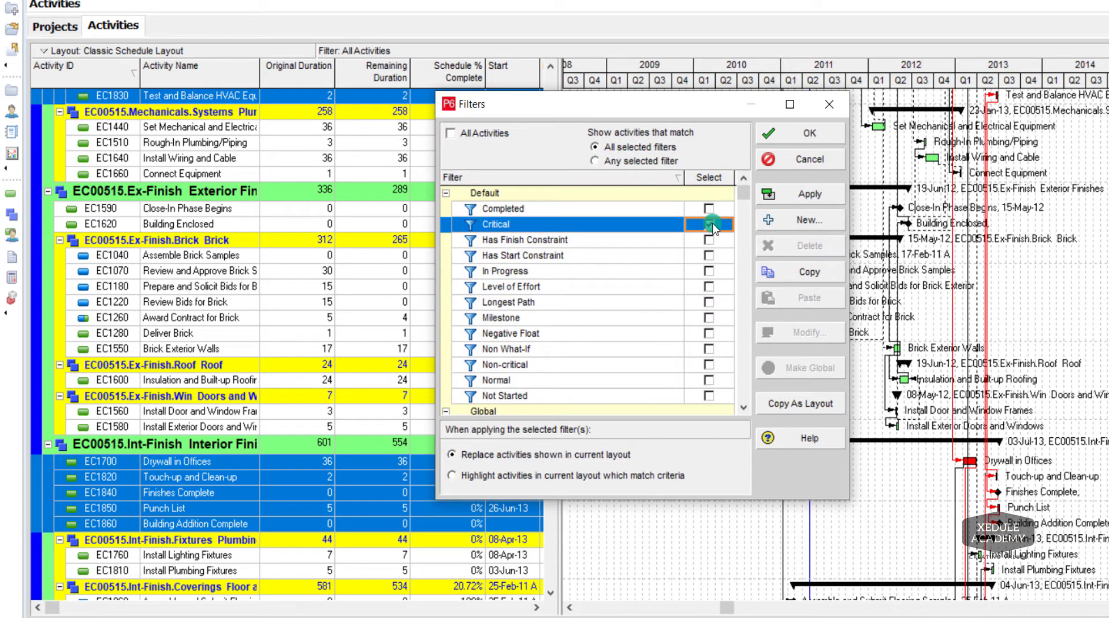
pyautogui.click(491, 134)
pyautogui.click(803, 194)
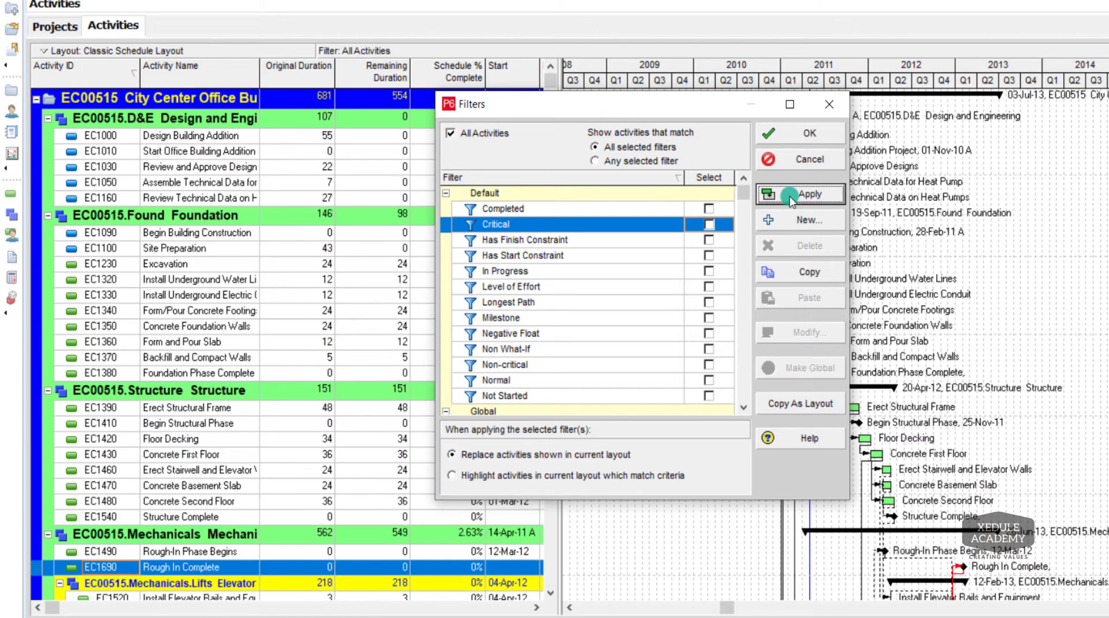
pyautogui.click(496, 134)
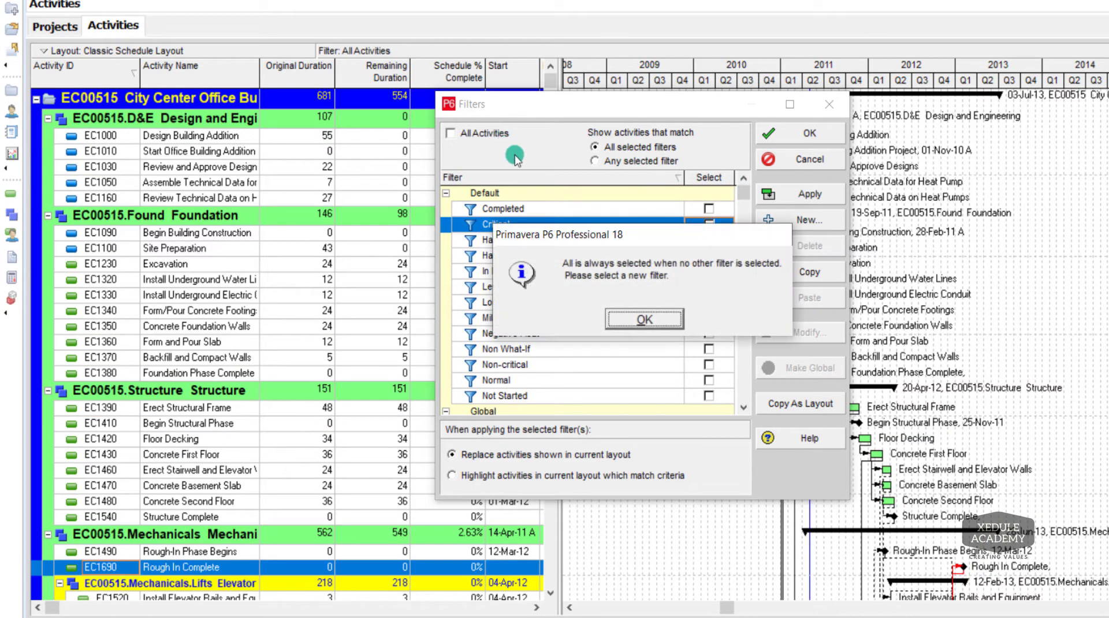
pyautogui.click(668, 320)
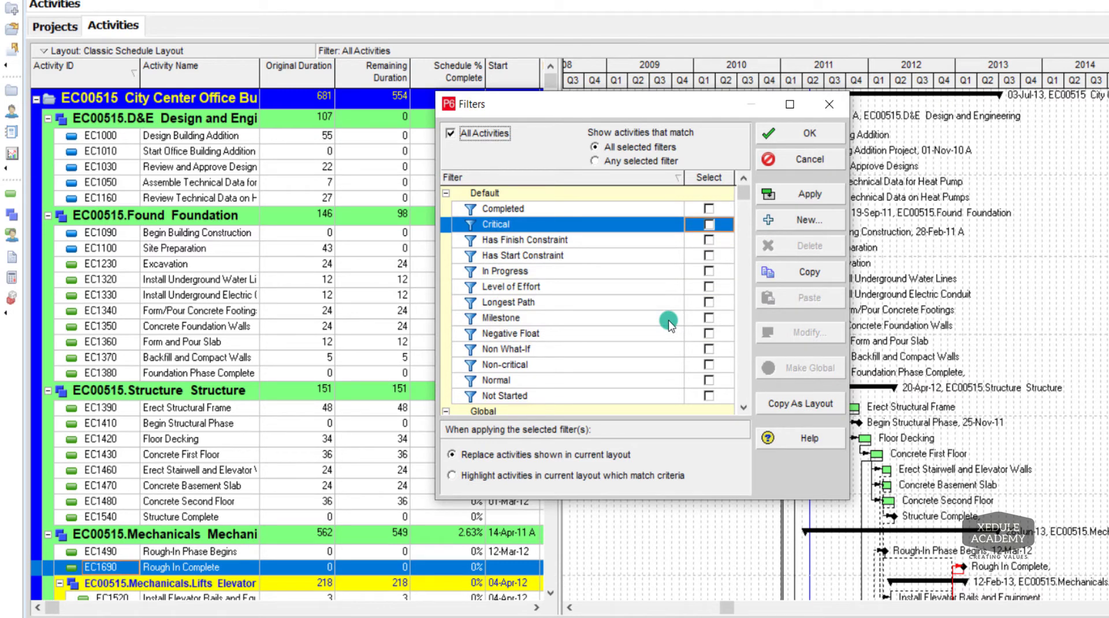
# Apply the In Progress filter to the layout and restore the view to All Activities.
pyautogui.click(709, 271)
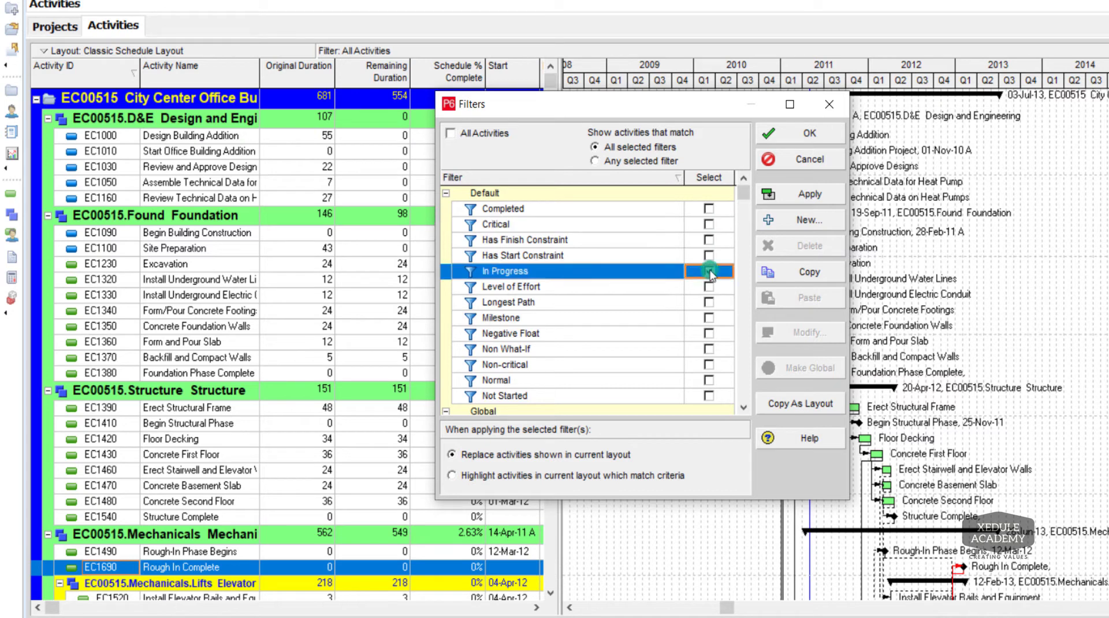
pyautogui.click(779, 196)
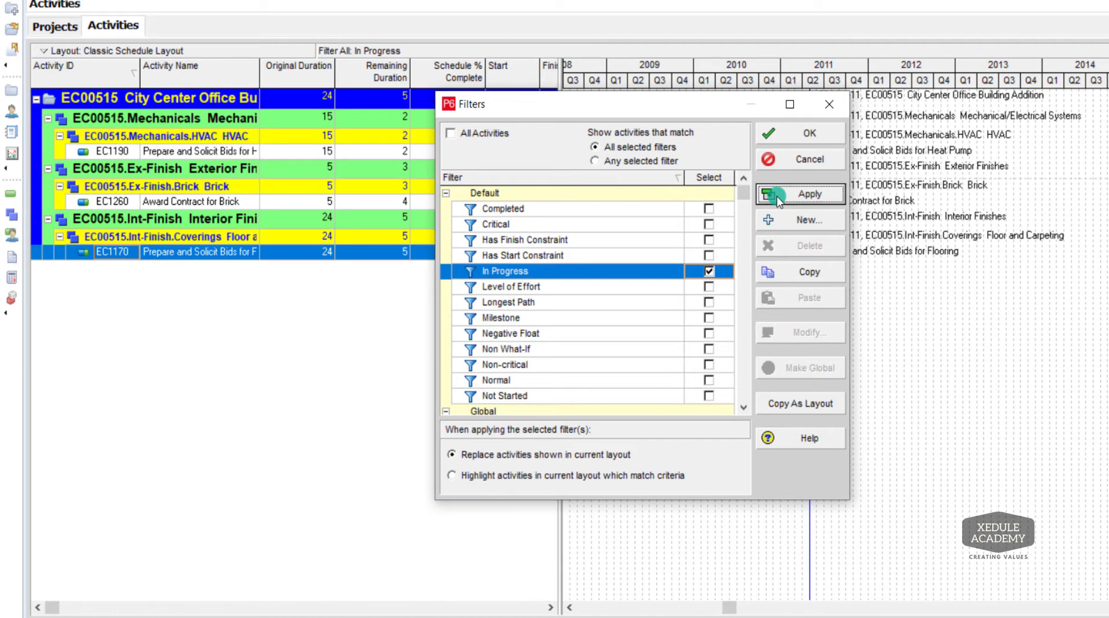
pyautogui.click(488, 134)
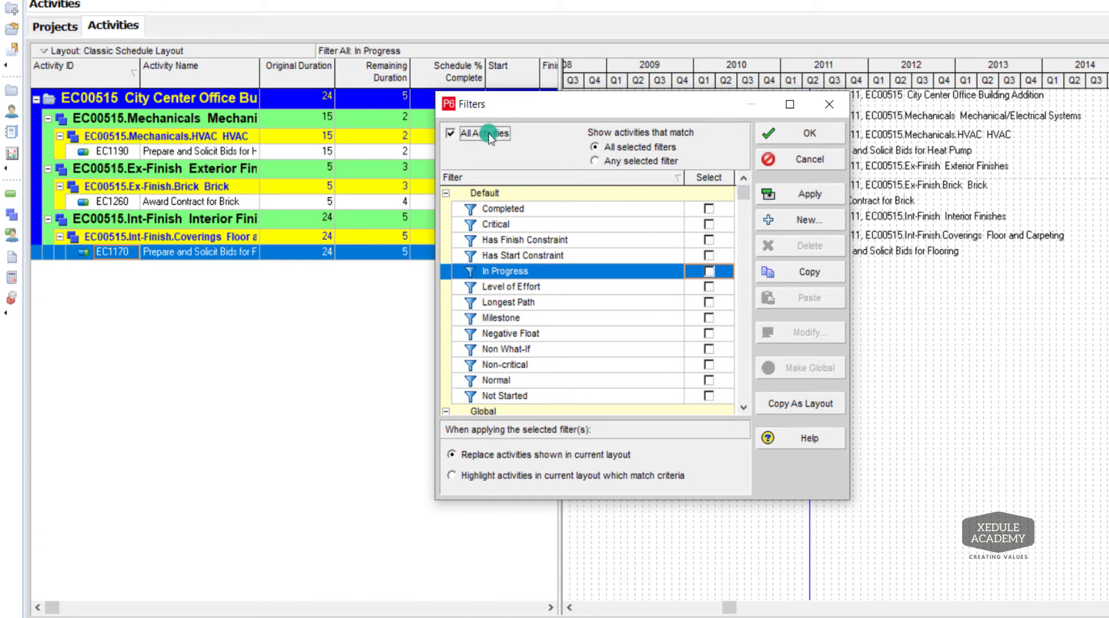
pyautogui.click(789, 195)
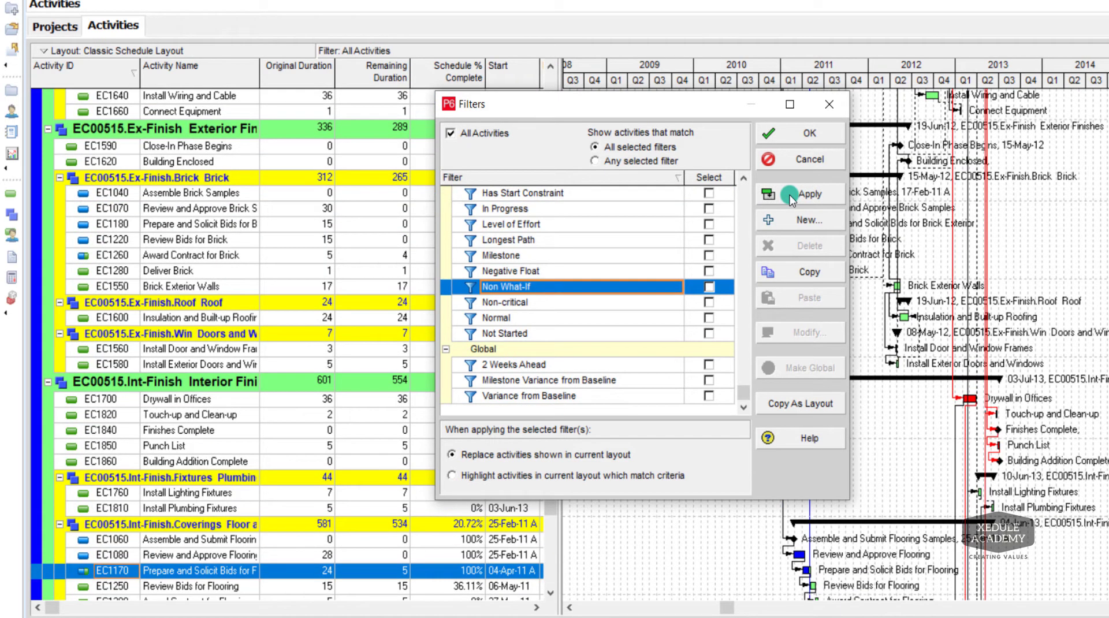
# Create a new activity filter named "3 weeks lookahead".
pyautogui.click(612, 364)
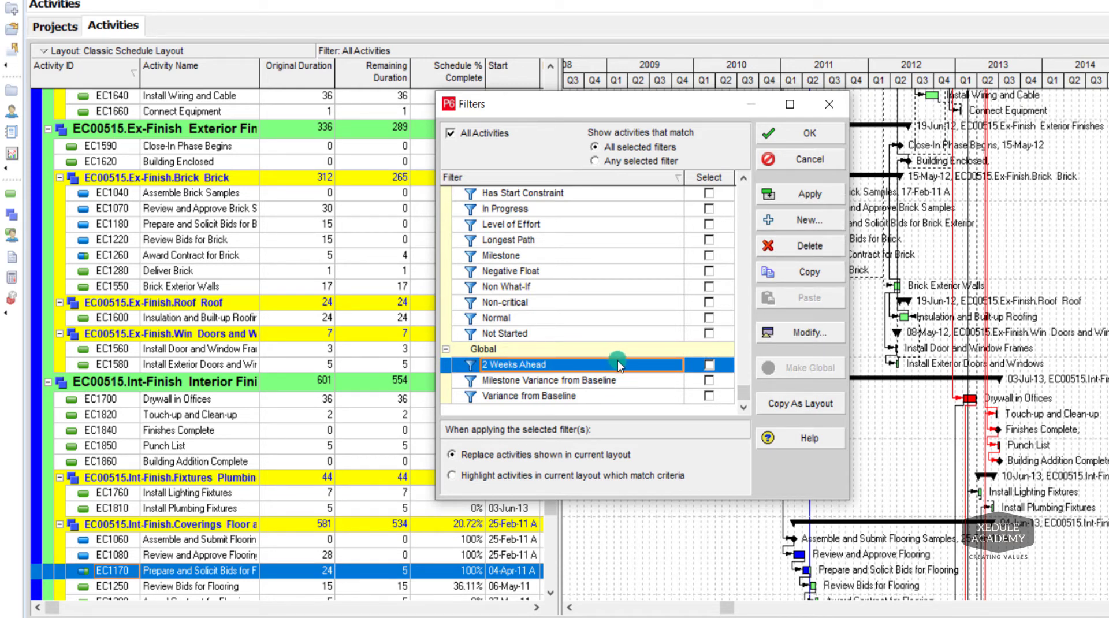
pyautogui.click(612, 349)
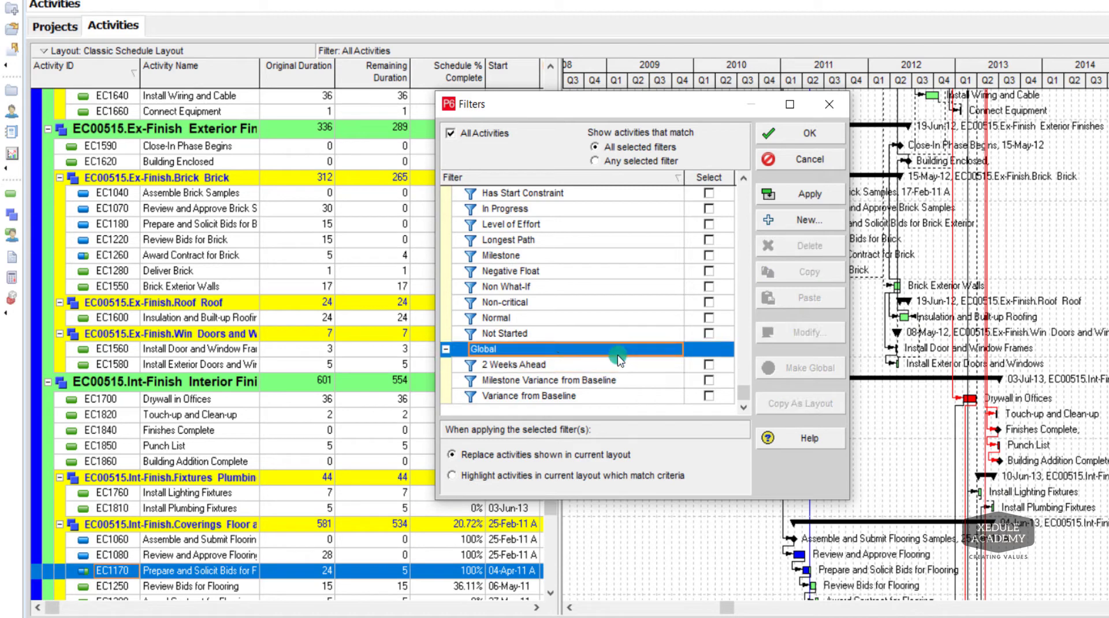
pyautogui.click(797, 221)
pyautogui.write('3 weeks lookahead')
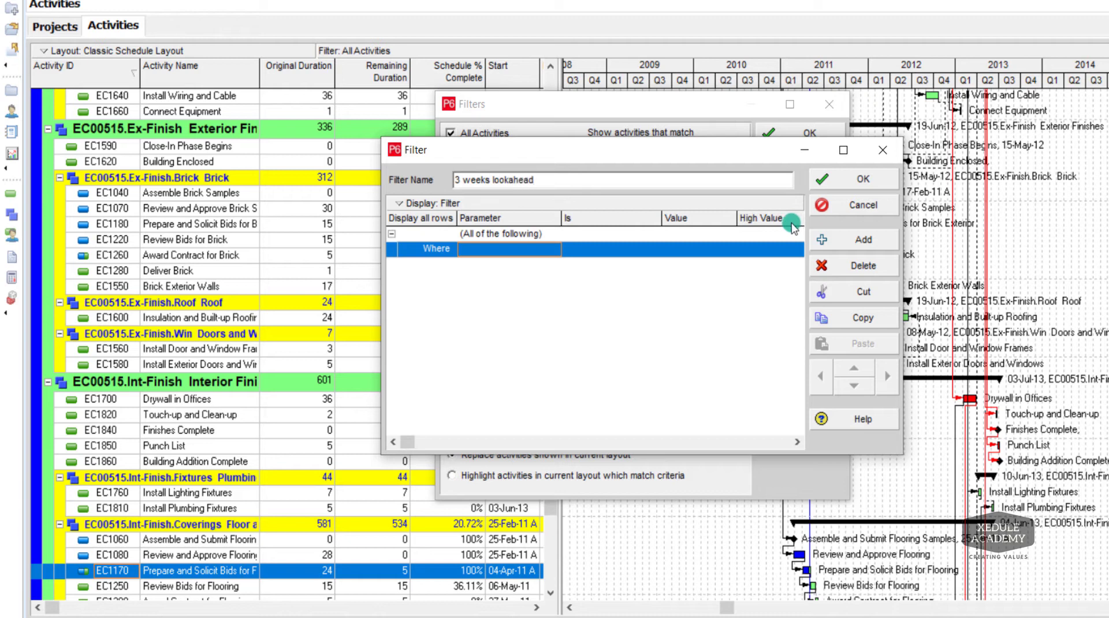
# Set the new filter's criteria to match any of the following conditions.
pyautogui.click(475, 252)
pyautogui.click(475, 251)
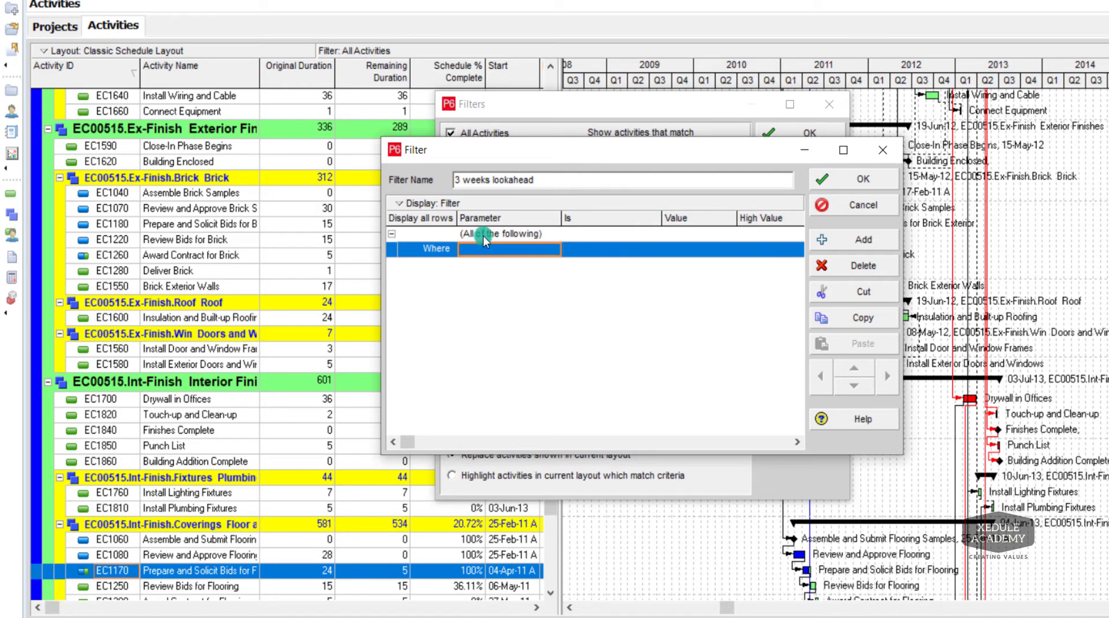
pyautogui.click(479, 235)
pyautogui.click(479, 235)
pyautogui.click(483, 265)
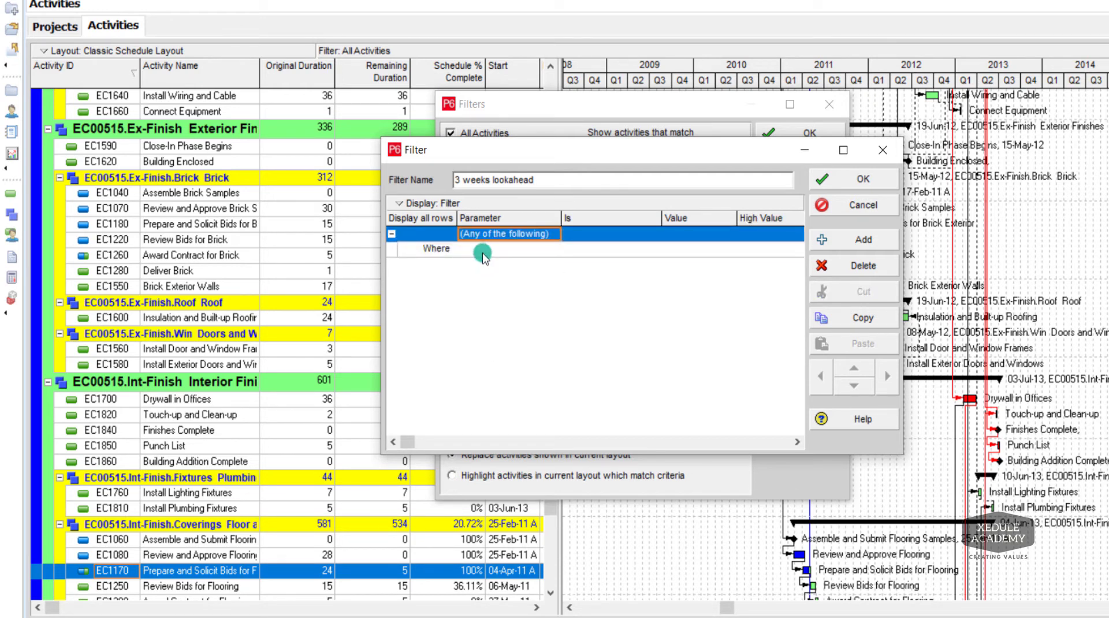
# Choose Activity Status as the parameter of the filter's first condition.
pyautogui.click(483, 251)
pyautogui.click(482, 250)
pyautogui.press('Down')
pyautogui.press('Down')
pyautogui.press('Down')
pyautogui.press('Down')
pyautogui.press('Down')
pyautogui.press('Down')
pyautogui.press('Down')
pyautogui.press('Down')
pyautogui.press('Down')
pyautogui.press('Down')
pyautogui.press('Down')
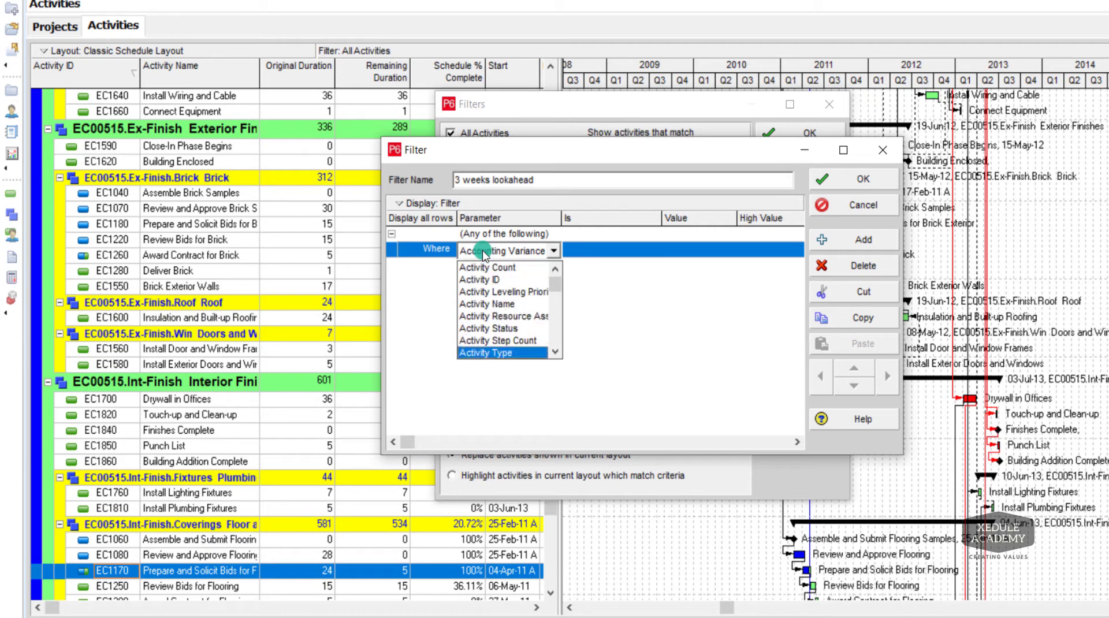
pyautogui.press('Down')
pyautogui.press('Down')
pyautogui.press('Down')
pyautogui.press('Down')
pyautogui.press('Down')
pyautogui.press('Down')
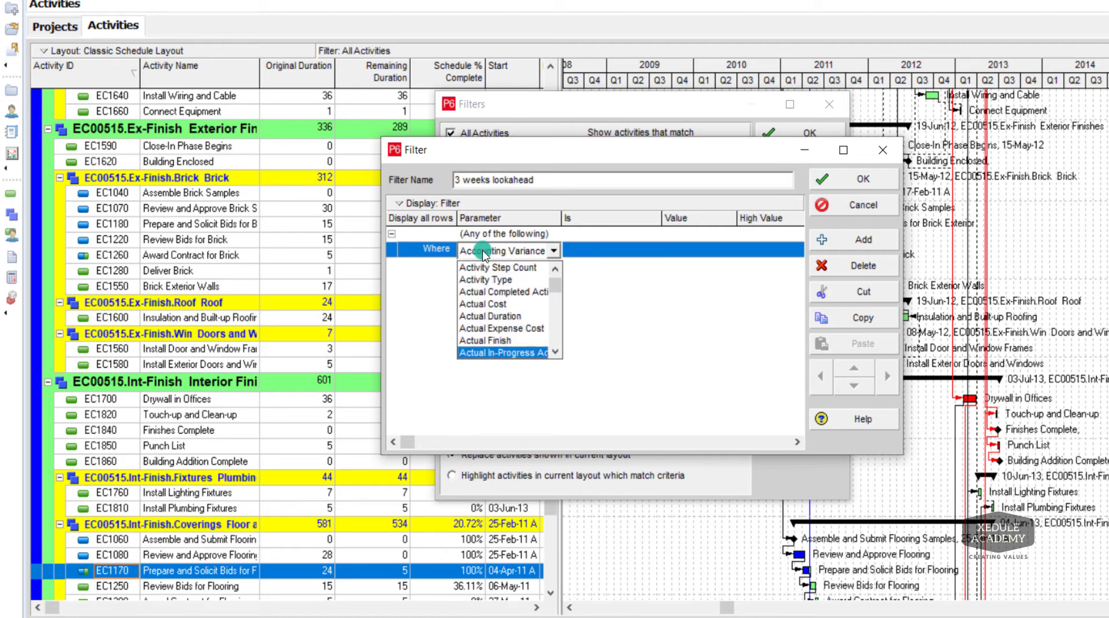
pyautogui.press('Up')
pyautogui.press('Up')
pyautogui.press('Up')
pyautogui.press('Up')
pyautogui.press('Up')
pyautogui.press('Up')
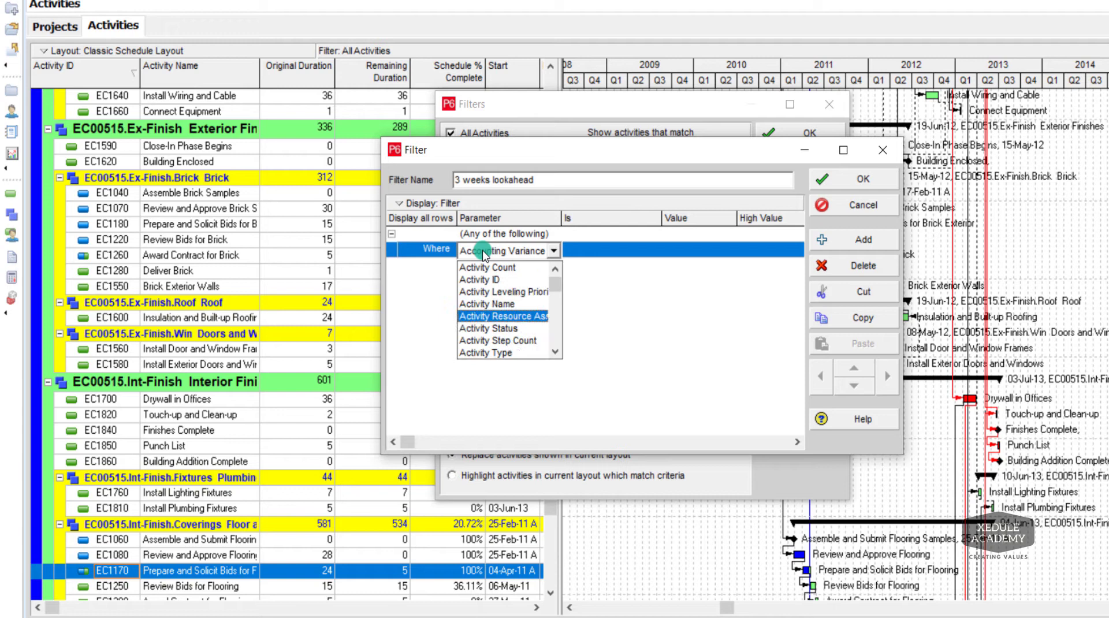
pyautogui.click(489, 328)
# Complete the Activity Status condition so that it equals In Progress.
pyautogui.click(629, 250)
pyautogui.click(661, 249)
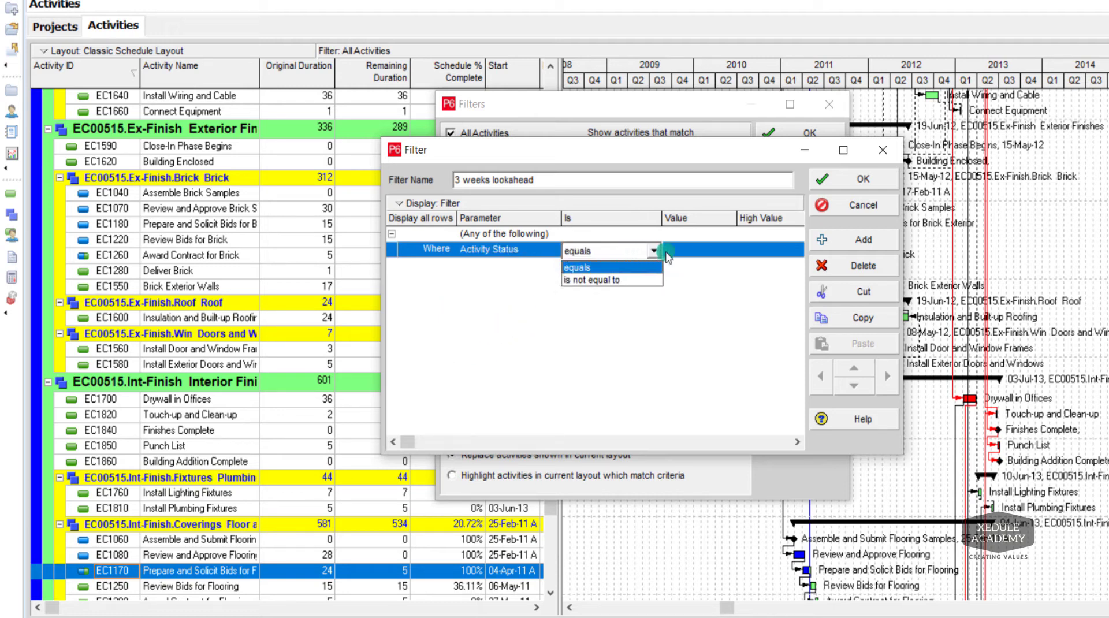
pyautogui.click(695, 257)
pyautogui.click(696, 257)
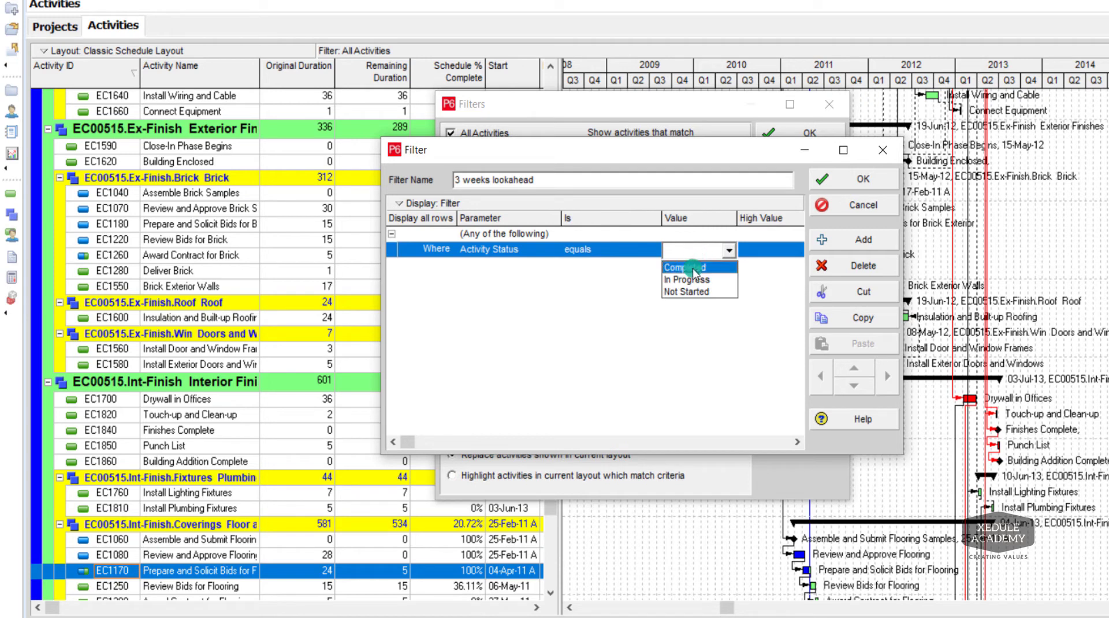
pyautogui.click(692, 280)
# Add a second condition to the 3 weeks lookahead filter with Start as its parameter.
pyautogui.click(848, 245)
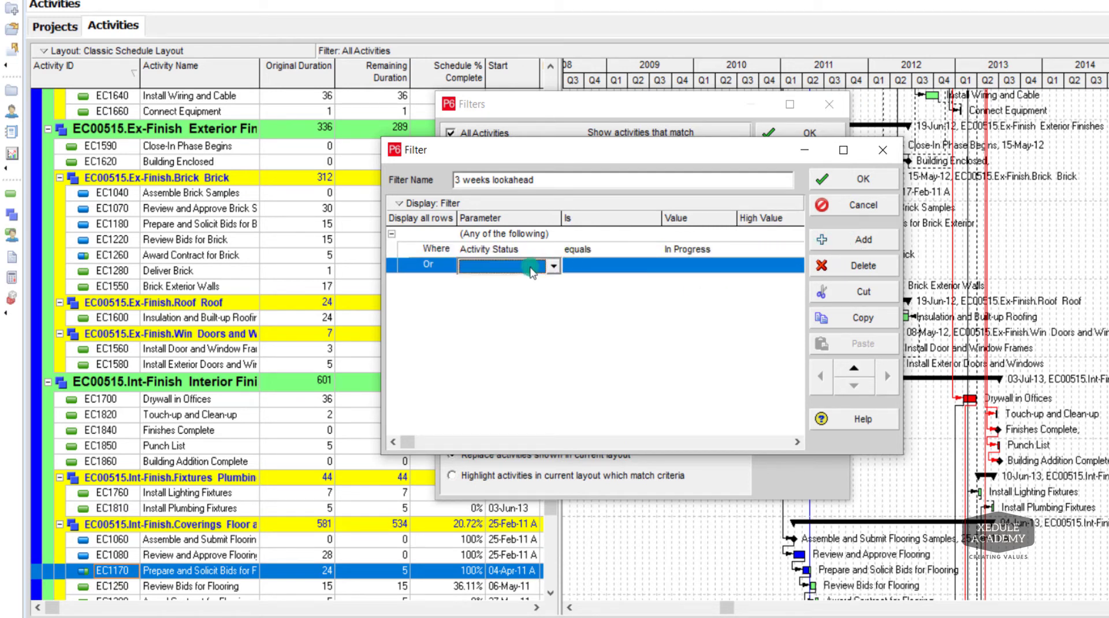
pyautogui.click(511, 268)
pyautogui.press('a')
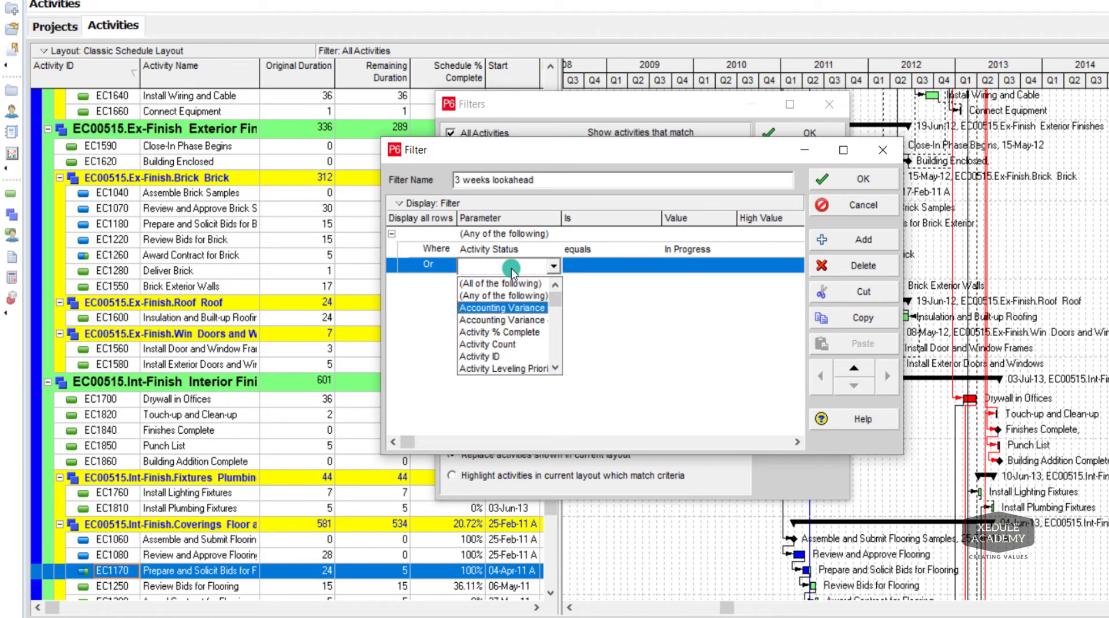
pyautogui.press('s')
pyautogui.press('t')
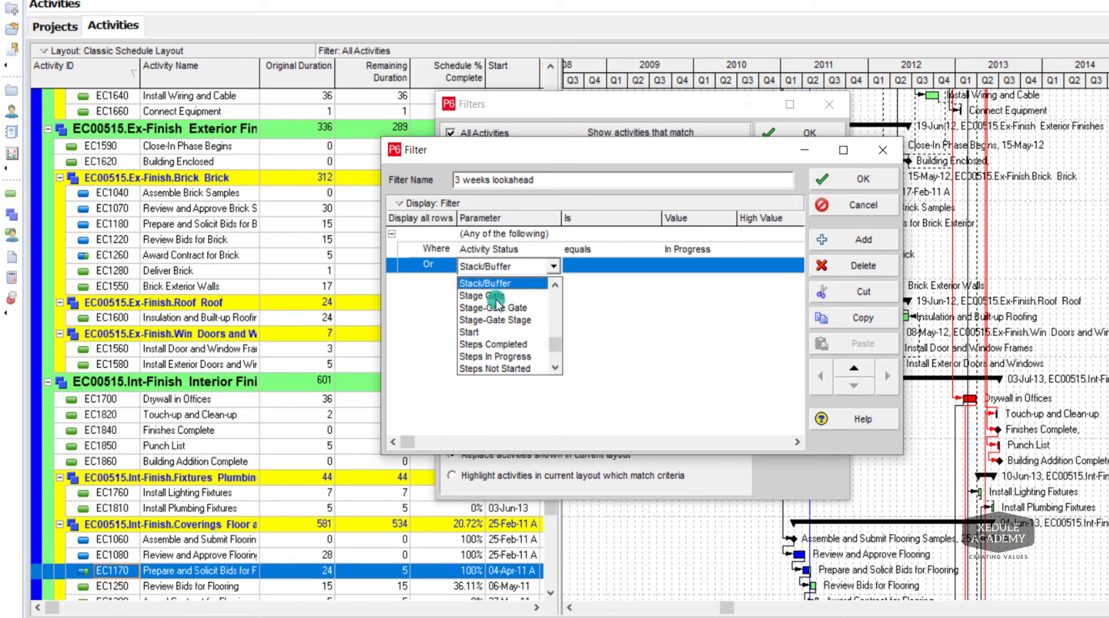
pyautogui.click(479, 332)
# Set the comparison of the Start condition to "is within range of".
pyautogui.click(597, 269)
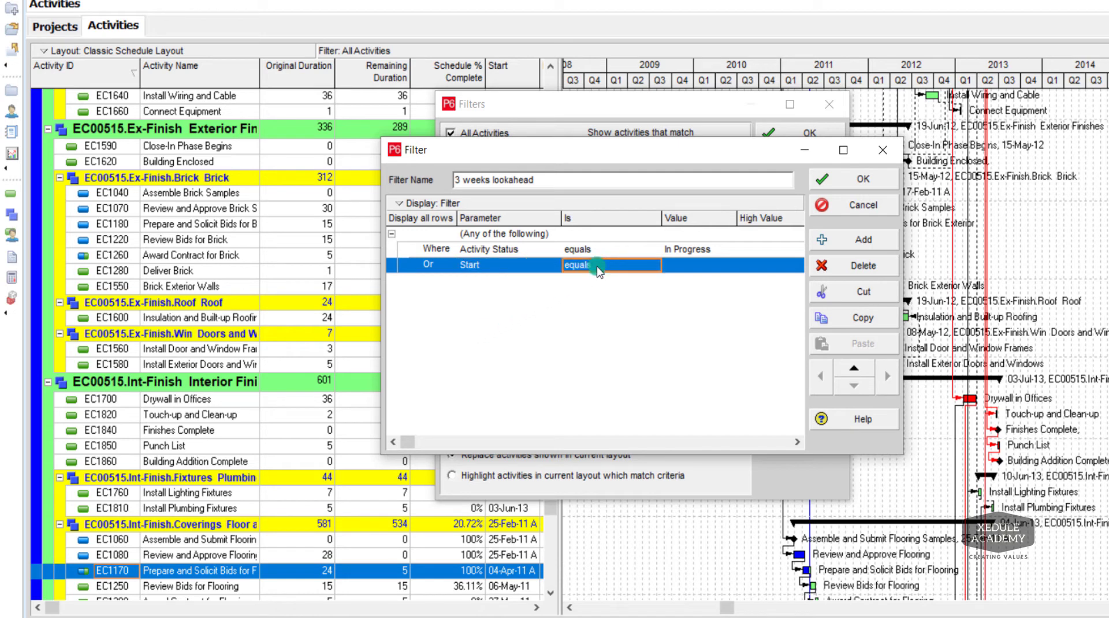
pyautogui.click(635, 266)
pyautogui.click(635, 267)
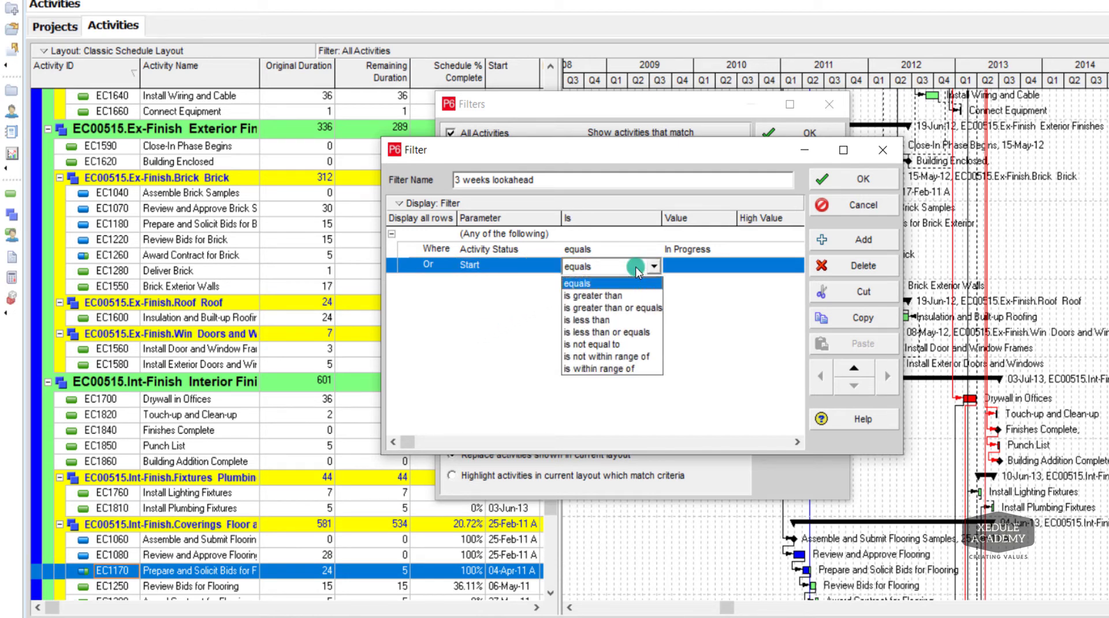
pyautogui.click(610, 370)
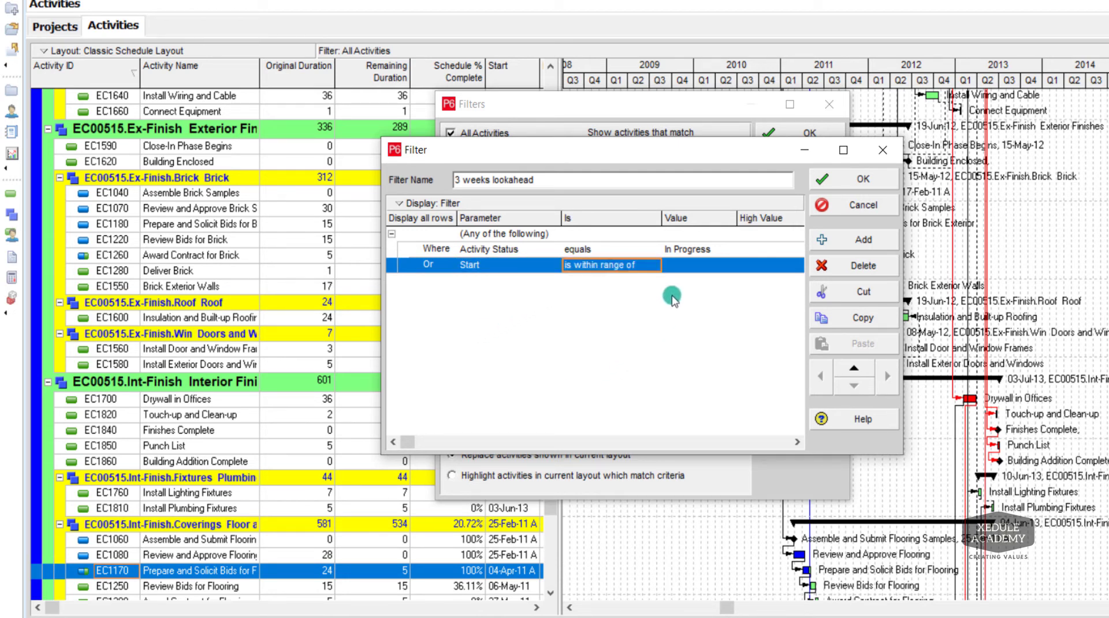
# Set the lower value of the Start condition's range to DD - Earliest Data Date.
pyautogui.click(696, 266)
pyautogui.click(708, 266)
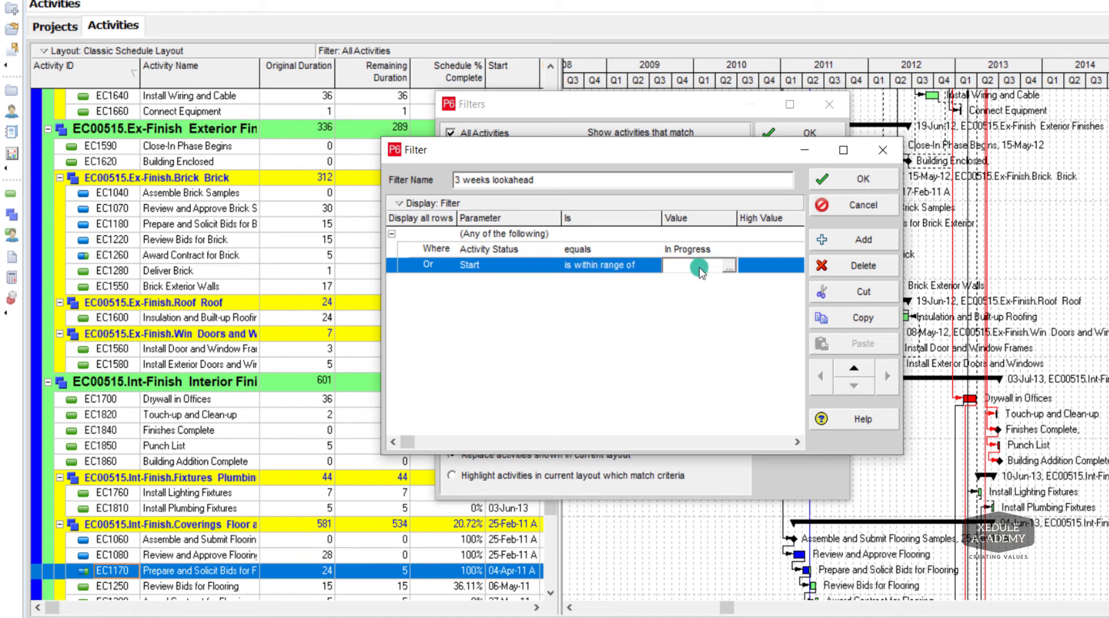
pyautogui.click(732, 267)
pyautogui.click(774, 327)
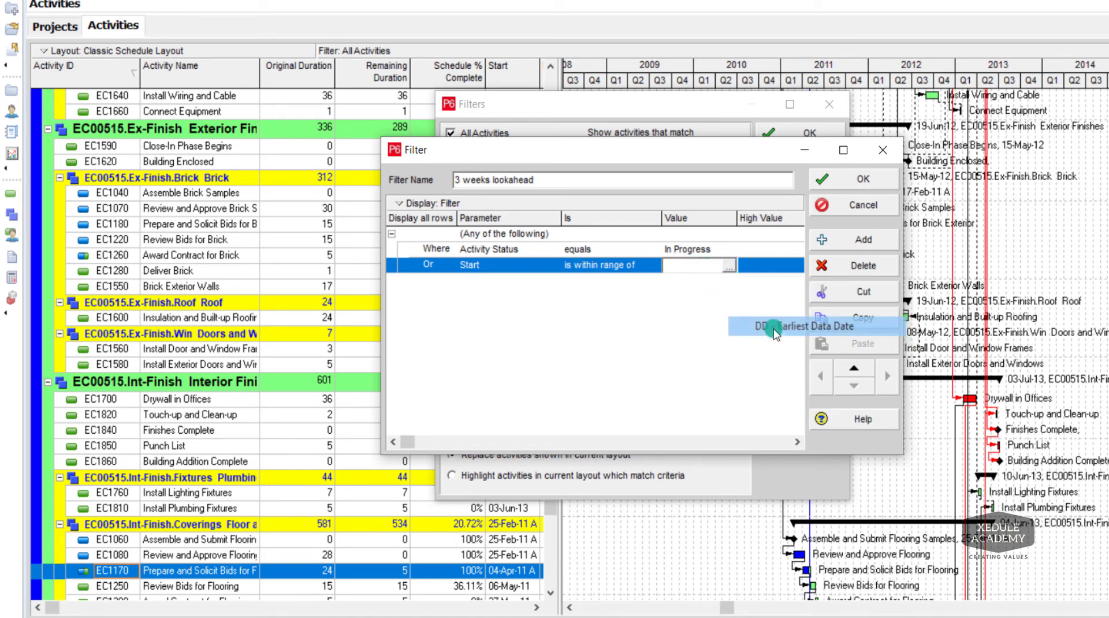
# Set the high value of the Start condition's range to DD+20D and save the filter definition.
pyautogui.click(795, 269)
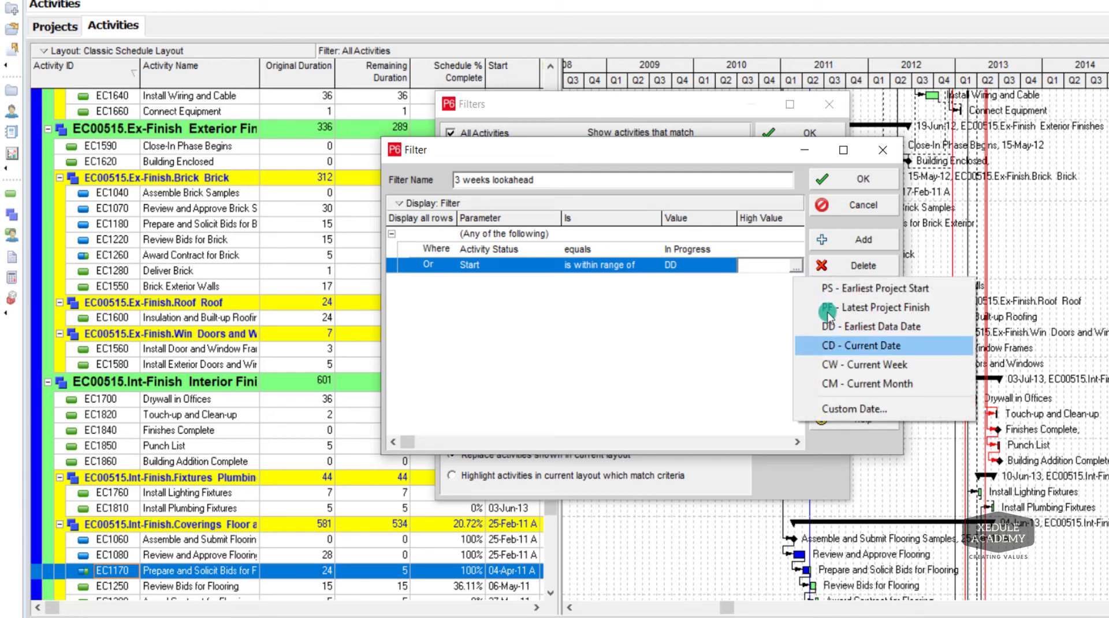
pyautogui.click(855, 327)
pyautogui.click(781, 267)
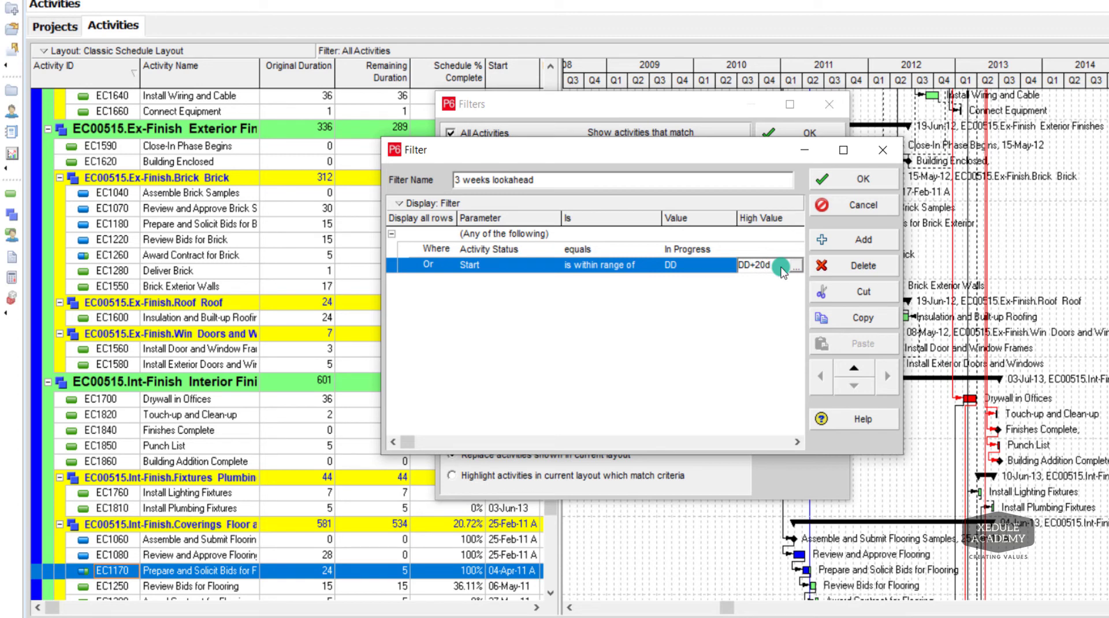
pyautogui.click(650, 325)
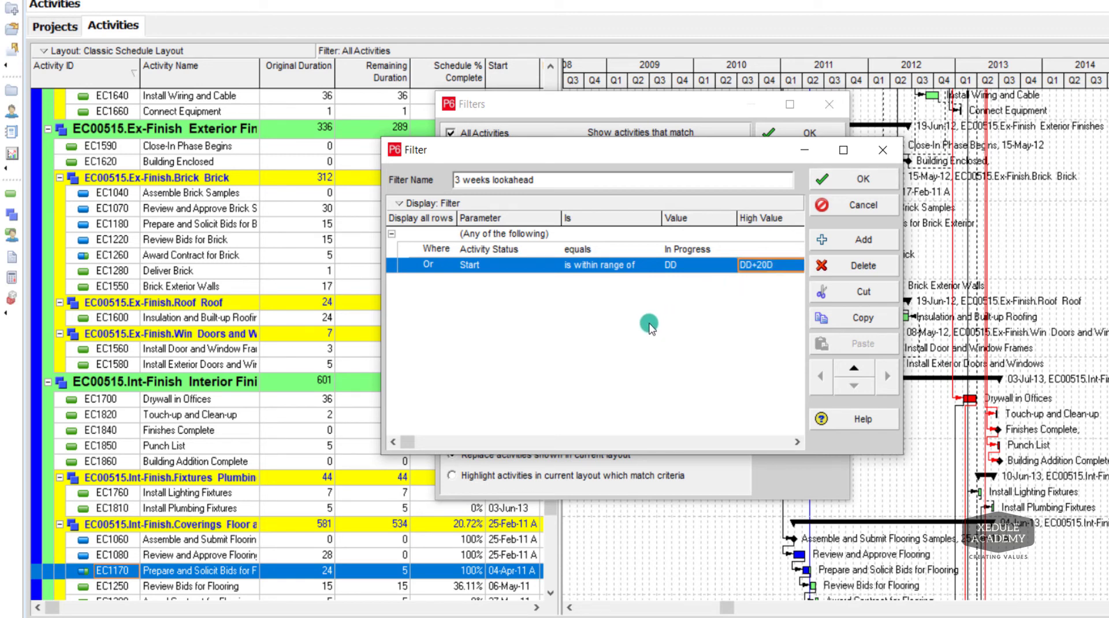
pyautogui.click(756, 234)
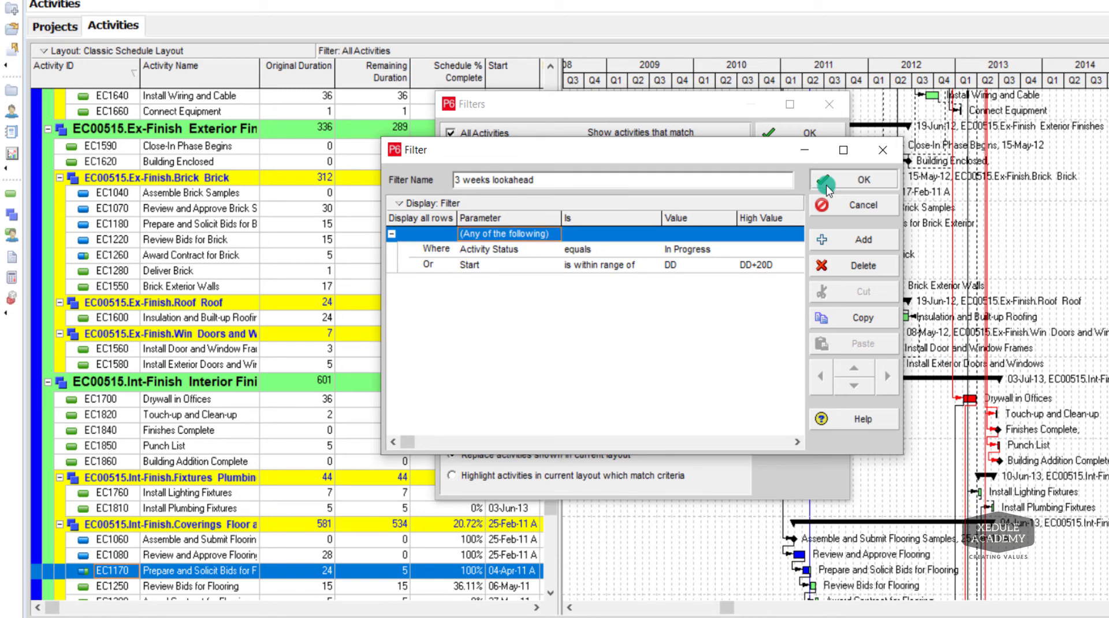
pyautogui.click(826, 184)
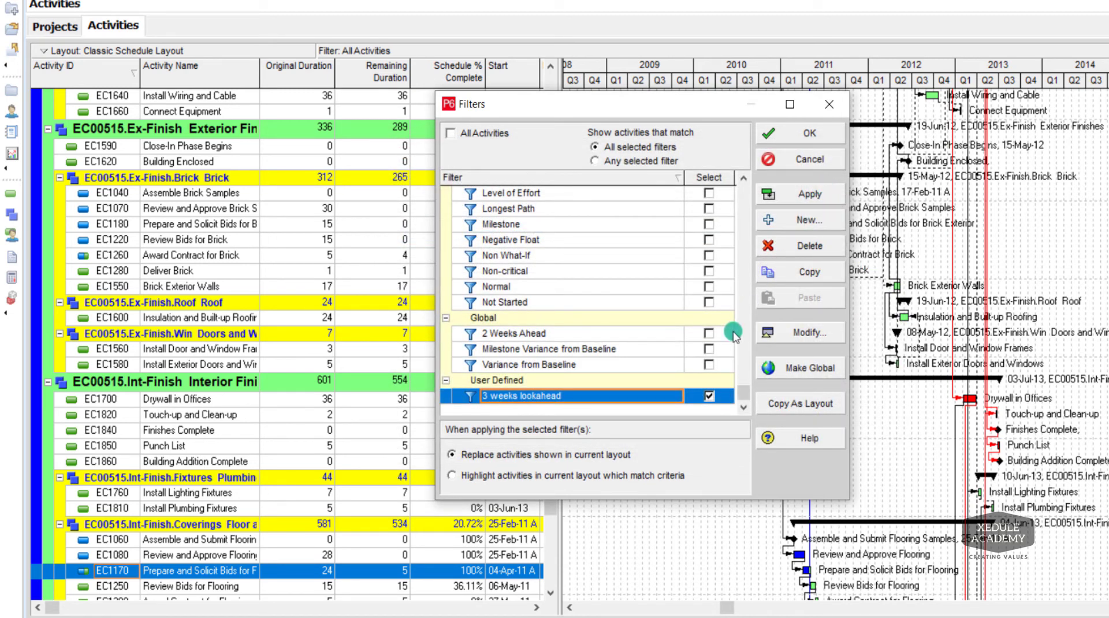
# Apply the user-defined 3 weeks lookahead filter to the current layout and close the filter list.
pyautogui.click(706, 396)
pyautogui.click(708, 397)
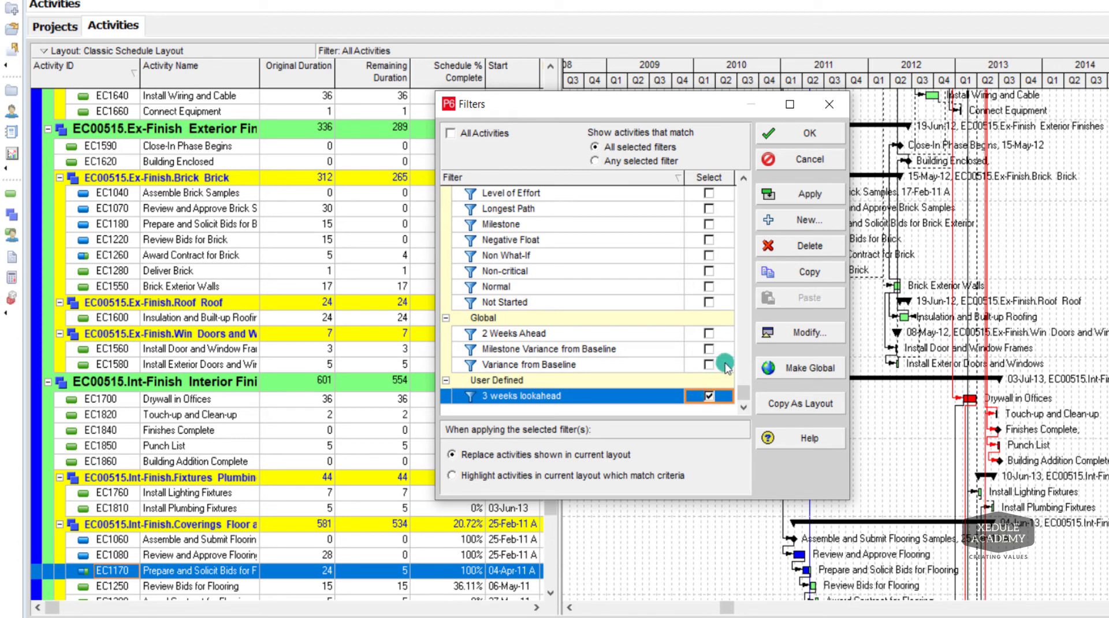
pyautogui.click(800, 198)
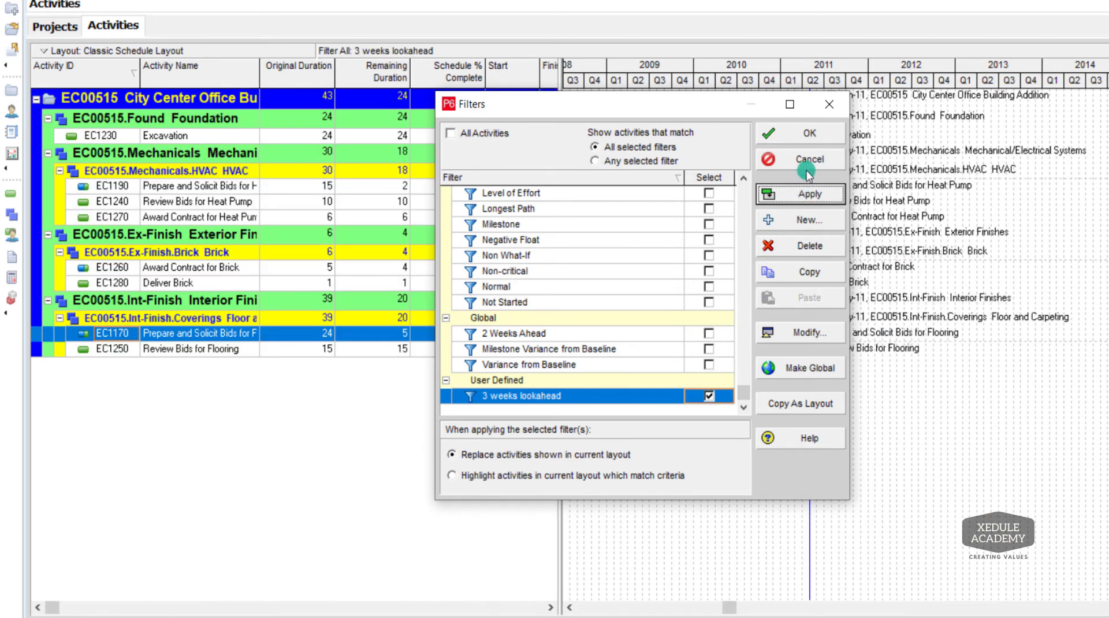
pyautogui.click(829, 107)
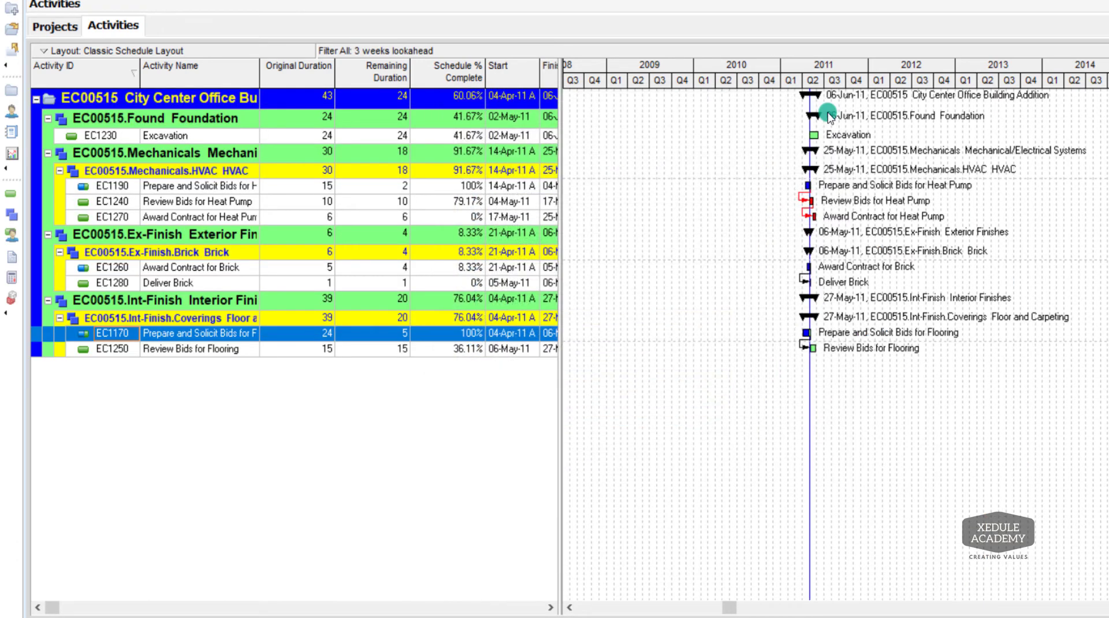